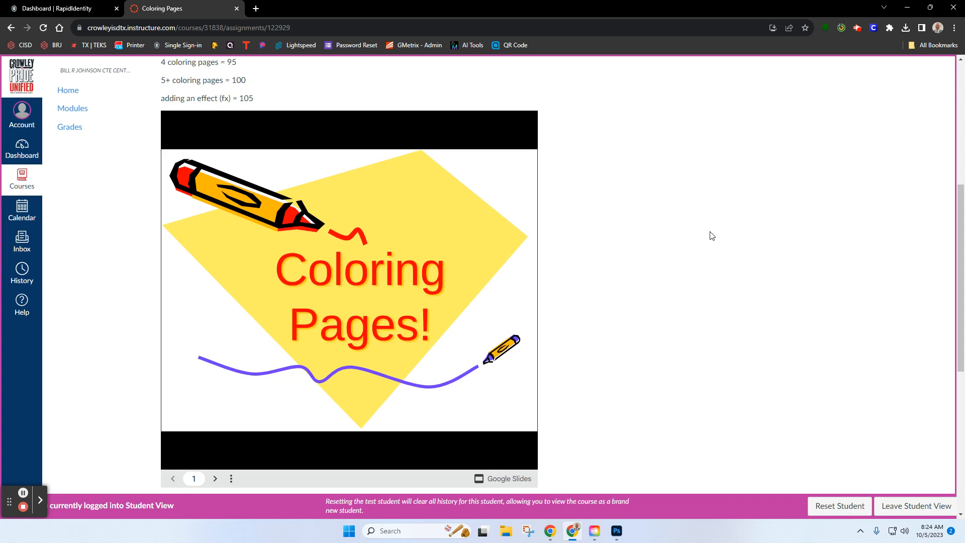
# Page through the embedded Coloring Pages instruction slides up to the saving guidelines and return to the new-canvas slide.
pyautogui.click(419, 309)
pyautogui.click(418, 309)
pyautogui.click(419, 309)
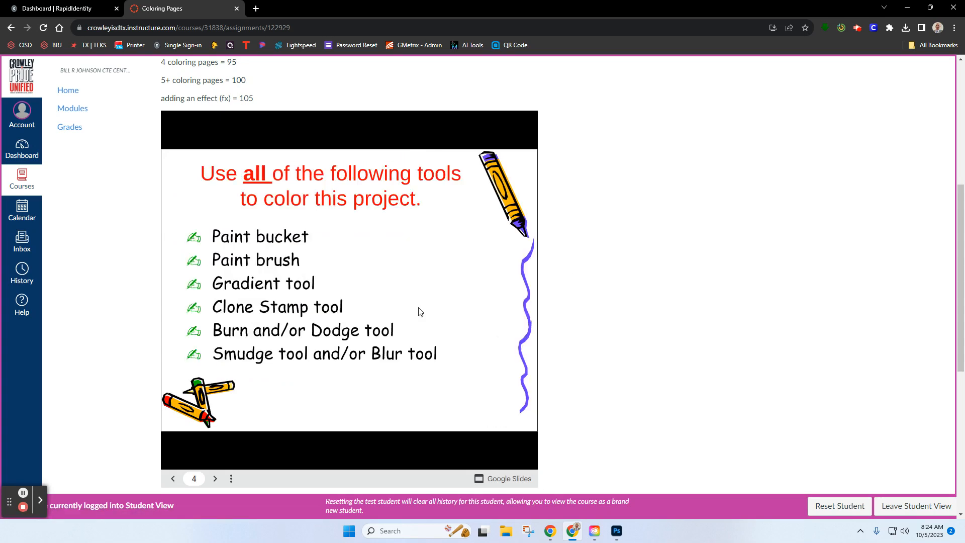
pyautogui.click(419, 312)
pyautogui.click(419, 312)
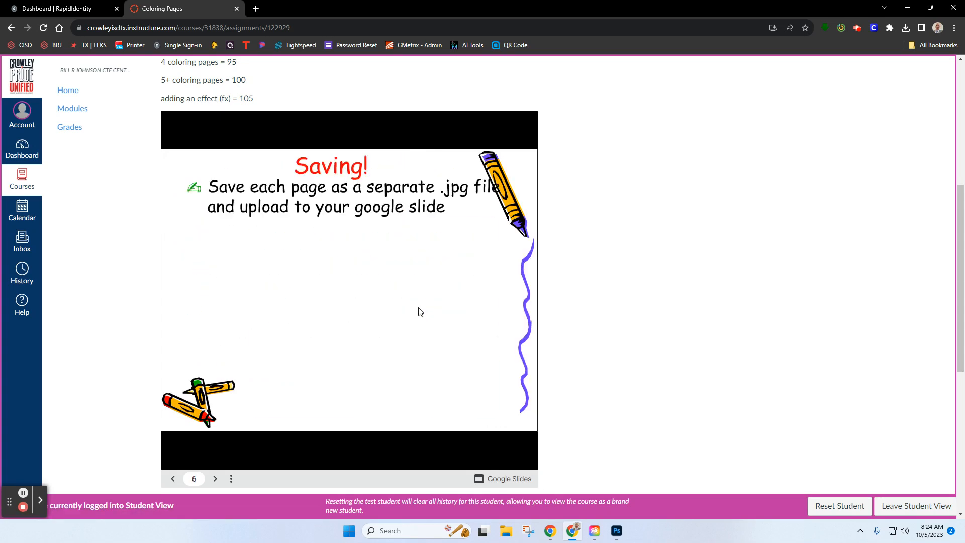
pyautogui.click(418, 312)
pyautogui.press('Left')
pyautogui.press('Left')
pyautogui.press('Left')
pyautogui.press('Left')
pyautogui.press('Left')
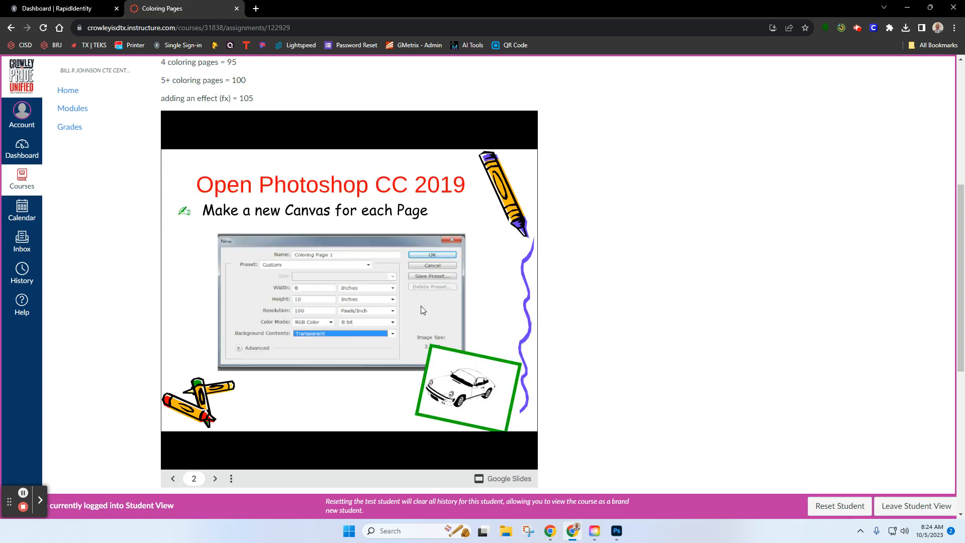
# Review the assignment's written instructions and the scoring lines for the number of coloring pages and the added effect.
pyautogui.scroll(5, 607, 306)
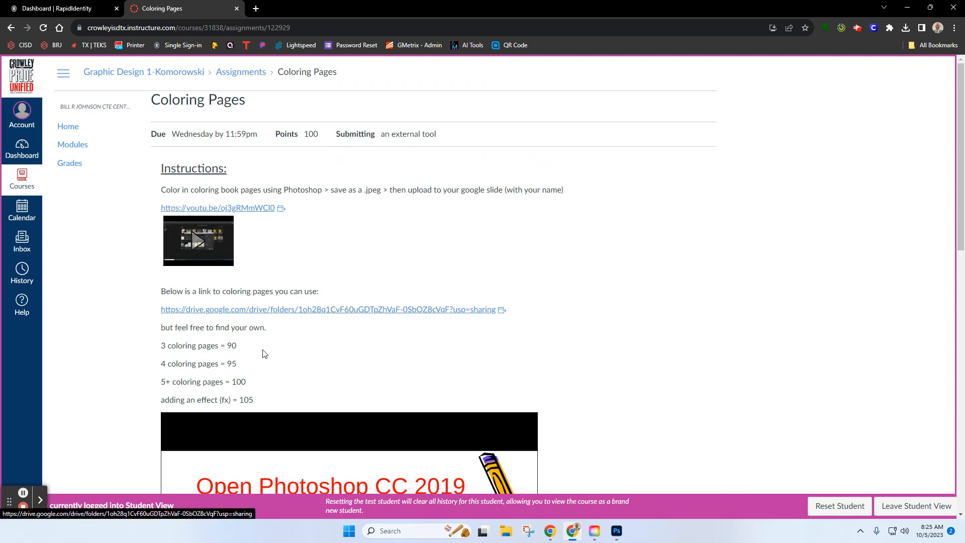
pyautogui.moveTo(267, 328); pyautogui.dragTo(174, 329)
pyautogui.click(314, 361)
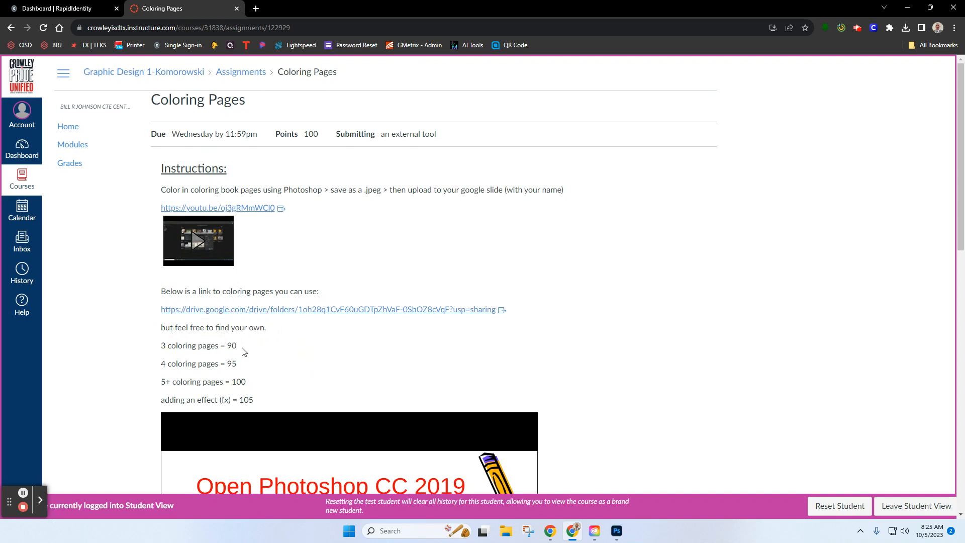
pyautogui.moveTo(242, 350); pyautogui.dragTo(167, 346)
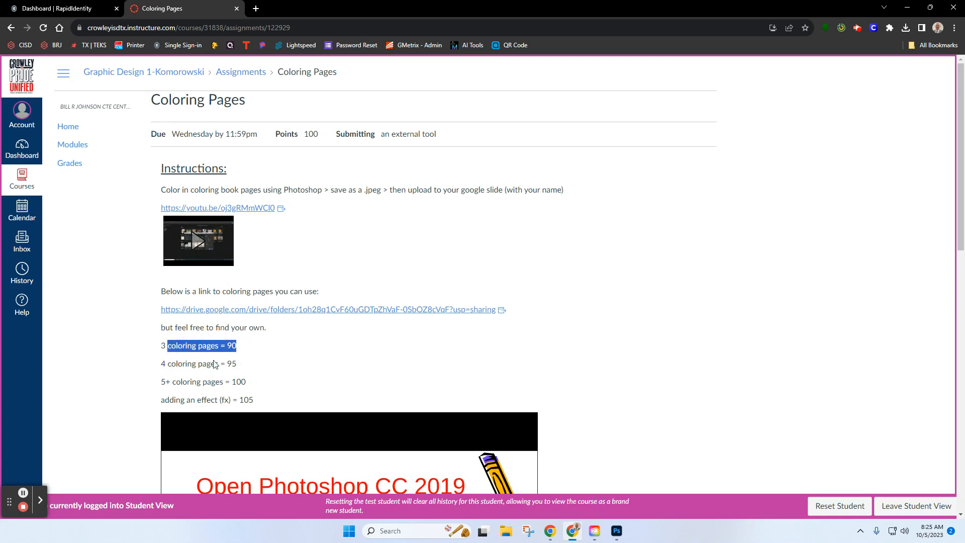
pyautogui.moveTo(249, 366); pyautogui.dragTo(183, 382)
pyautogui.scroll(-1, 286, 379)
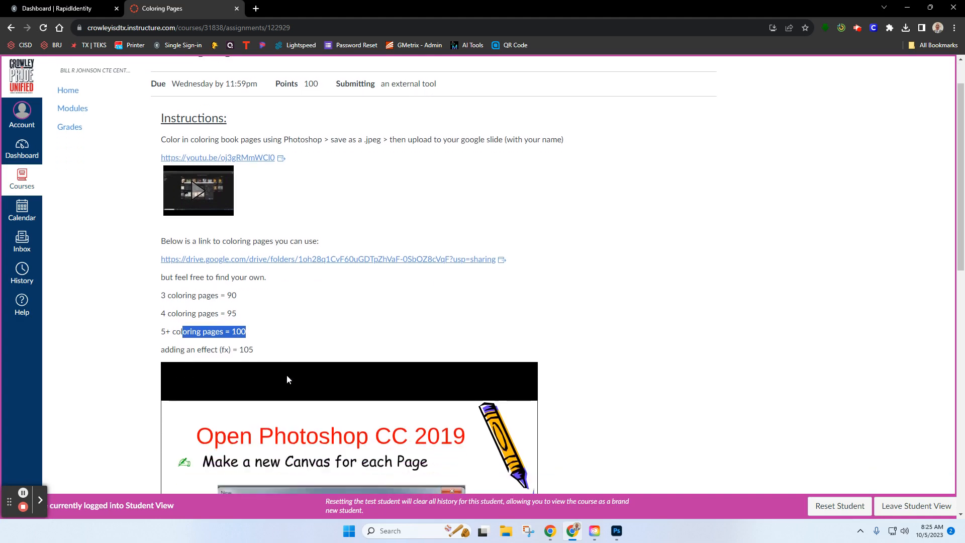
pyautogui.moveTo(255, 352); pyautogui.dragTo(185, 351)
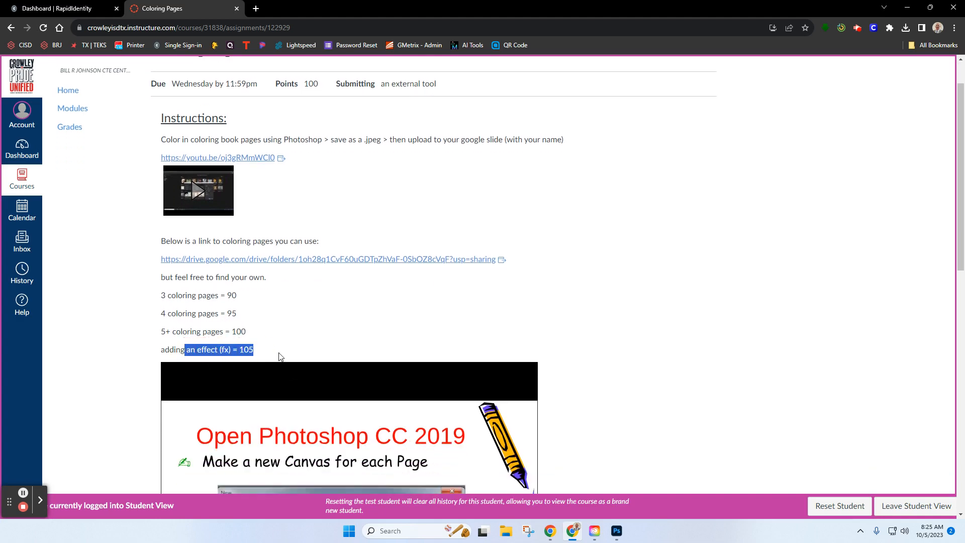
pyautogui.click(318, 341)
# Open the Coloring Pages slides file attached to the Google Assignment for viewing, and return to the assignment page.
pyautogui.scroll(-8, 656, 280)
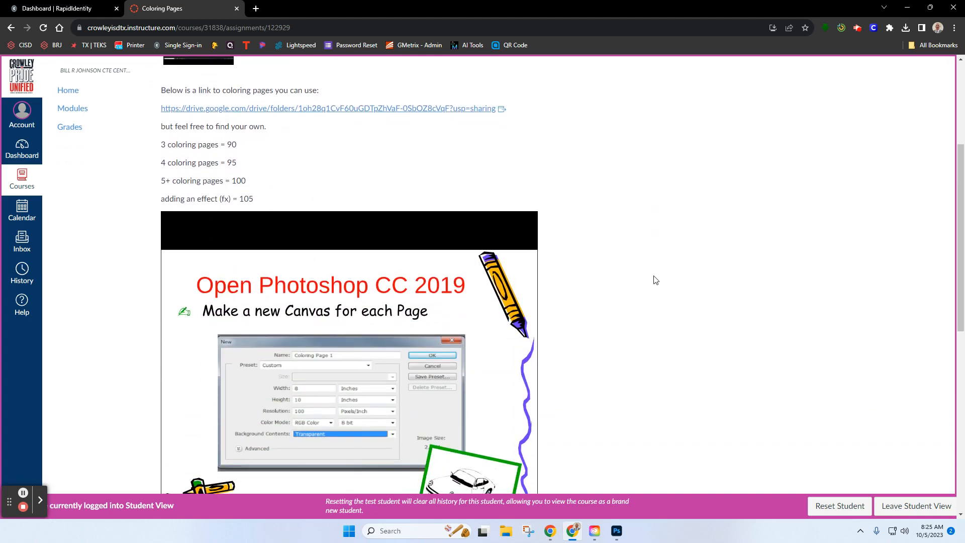
pyautogui.scroll(-3, 646, 272)
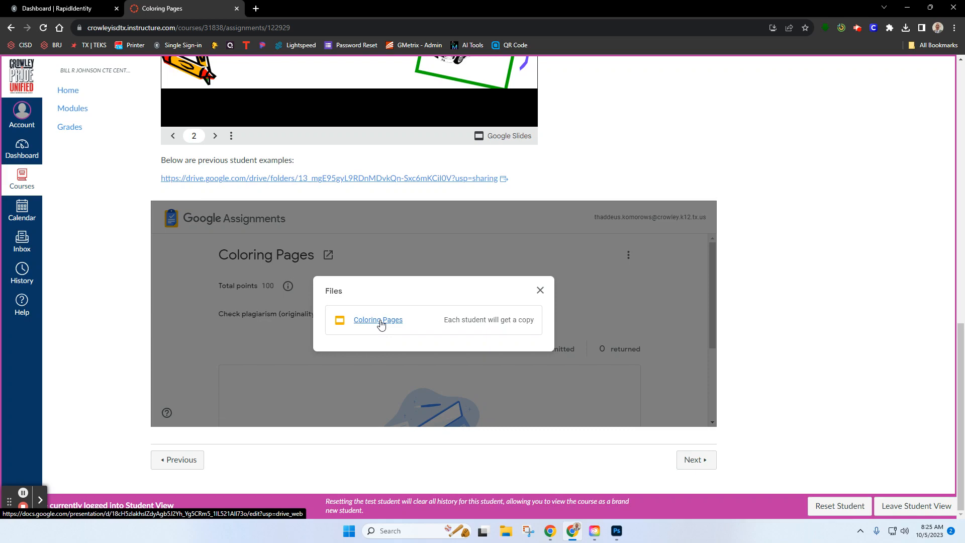
pyautogui.click(381, 322)
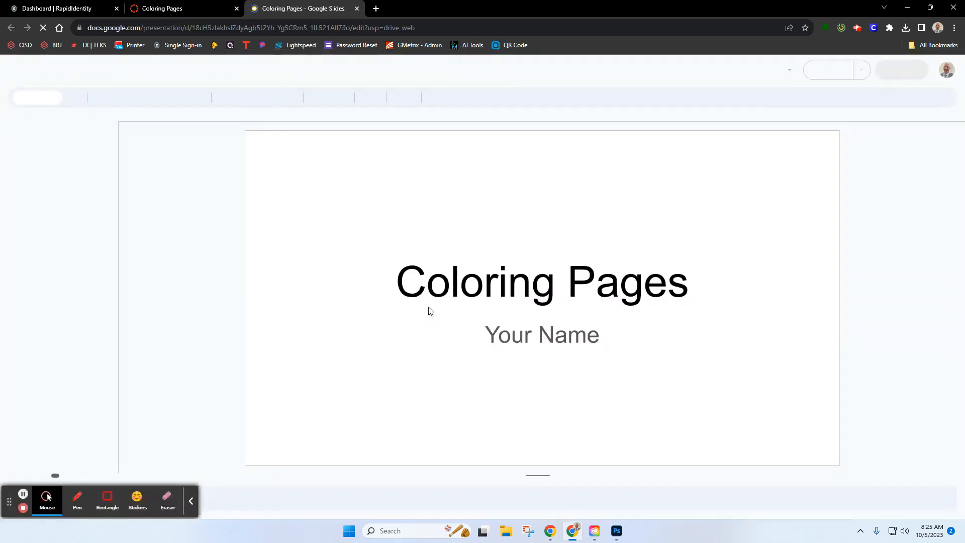
pyautogui.click(162, 8)
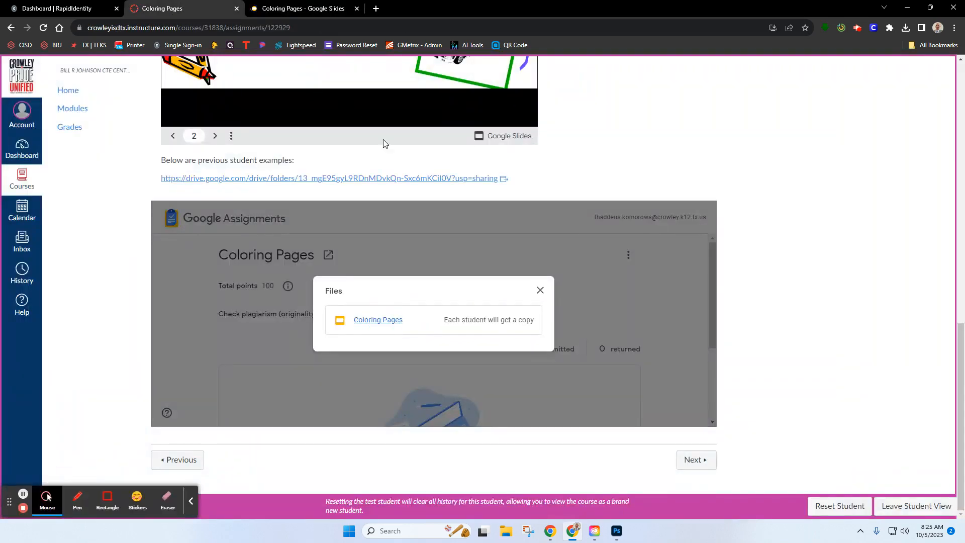
# Open the previous student examples folder, browse its colored images in list and grid layouts, and close it.
pyautogui.scroll(5, 754, 210)
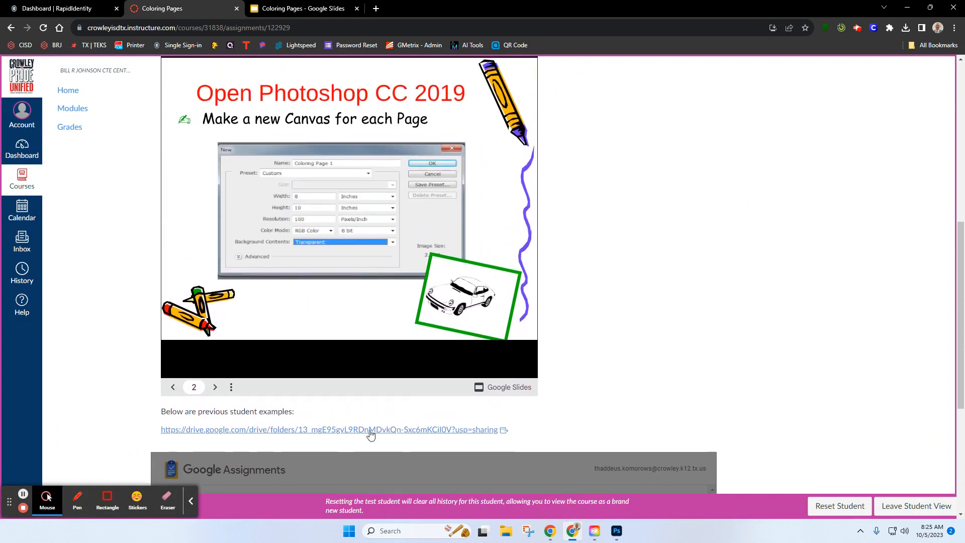
pyautogui.click(386, 431)
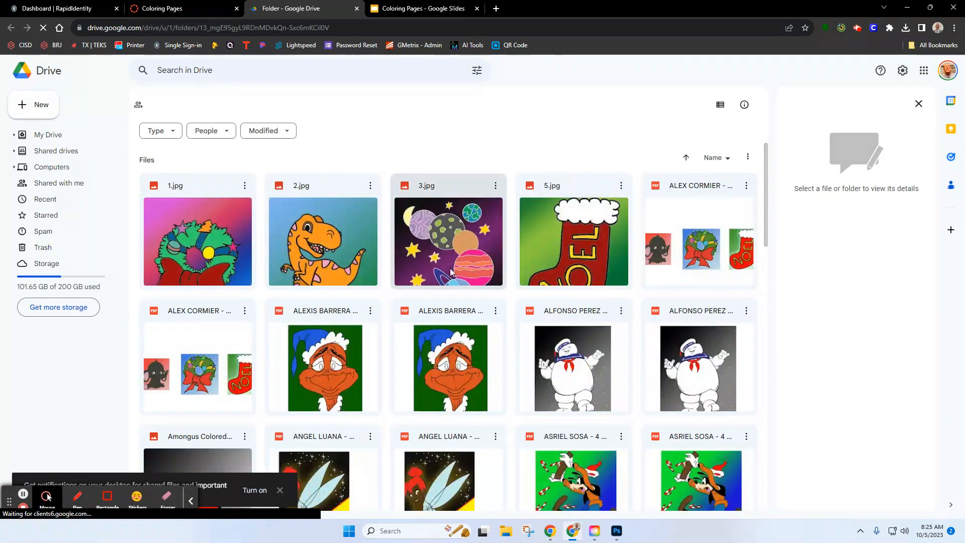
pyautogui.scroll(-2, 415, 274)
pyautogui.scroll(-4, 414, 273)
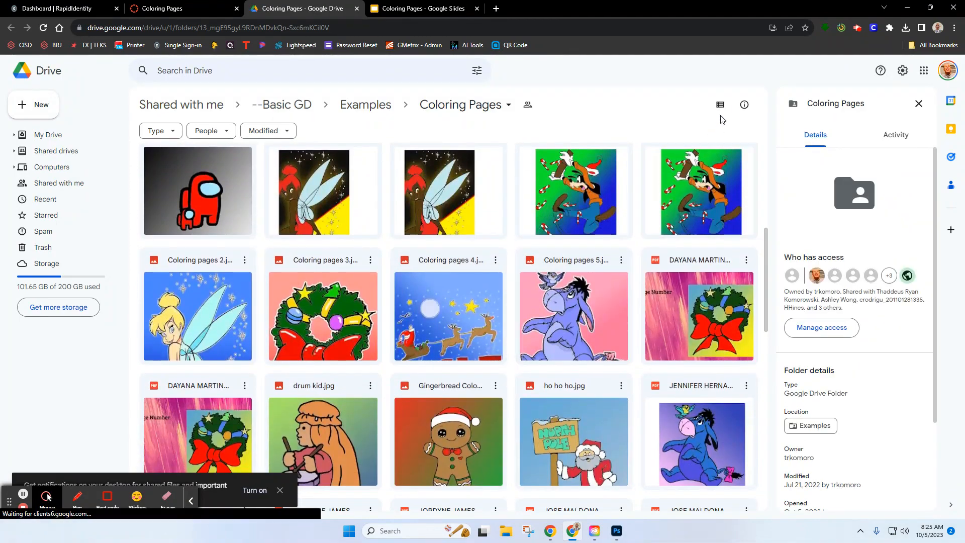
pyautogui.click(720, 105)
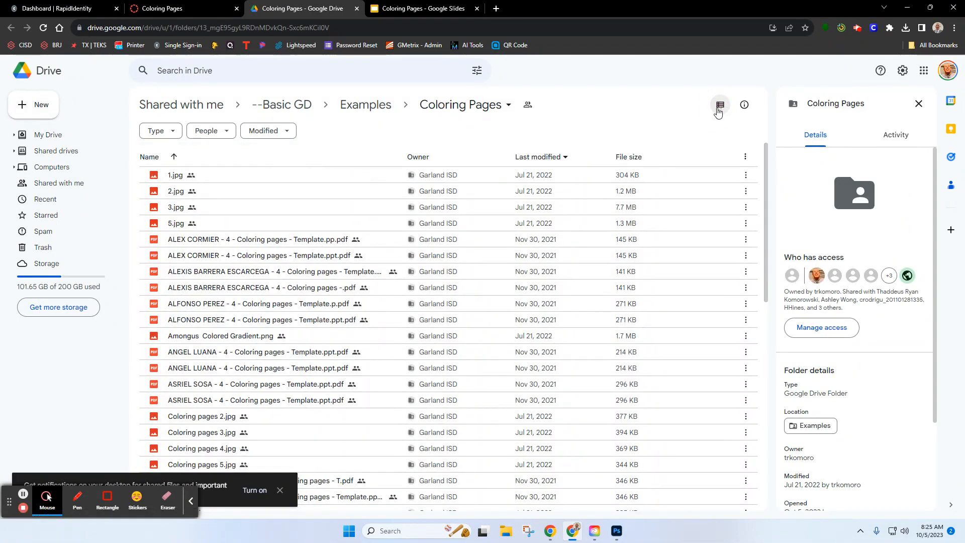
pyautogui.click(720, 106)
pyautogui.scroll(-11, 450, 285)
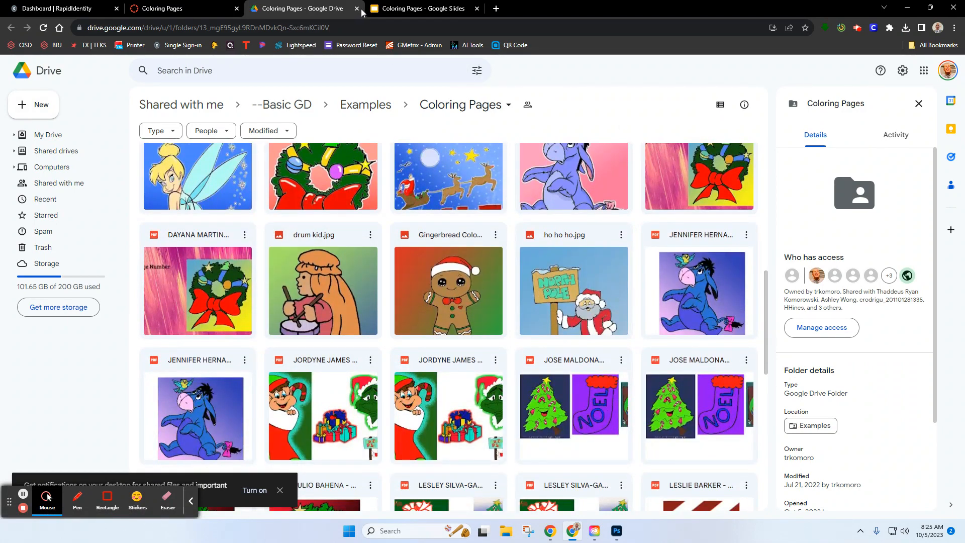
pyautogui.click(357, 8)
# Open the linked Drive folder of coloring pages and download the NOEL Christmas stocking image.
pyautogui.scroll(5, 647, 221)
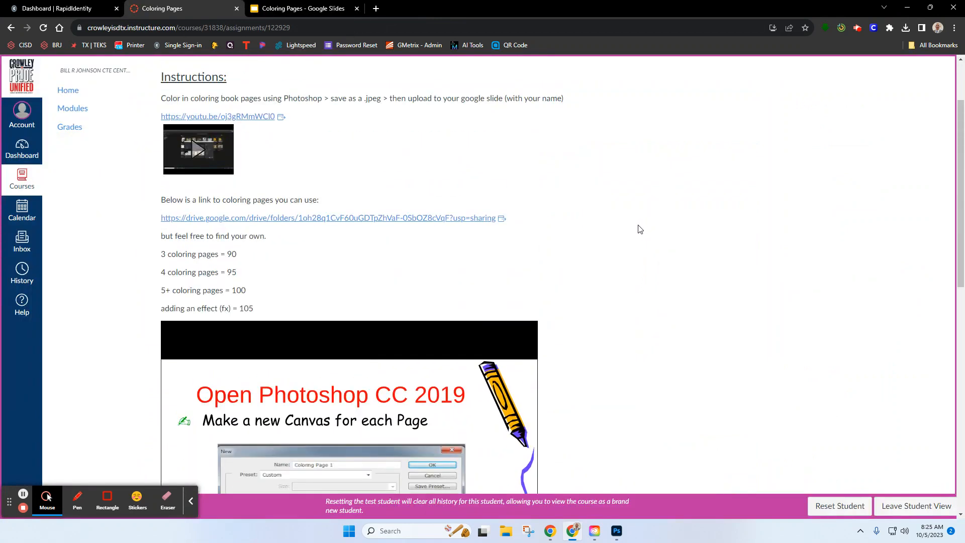
pyautogui.click(405, 220)
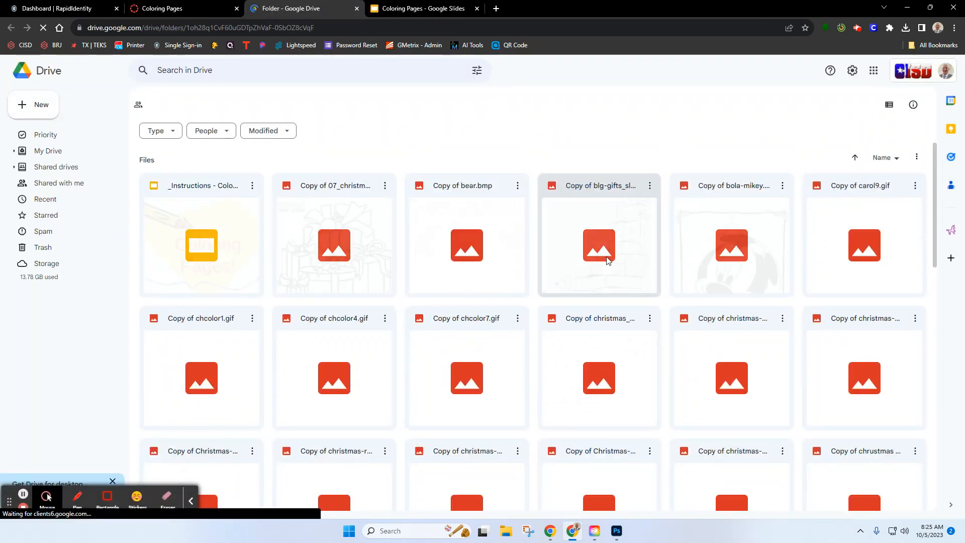
pyautogui.scroll(-3, 599, 256)
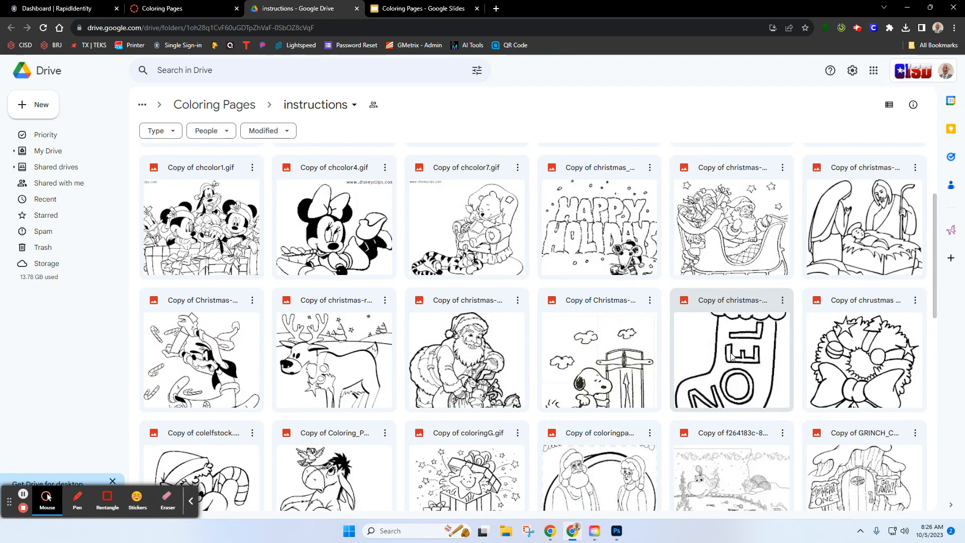
pyautogui.rightClick(732, 355)
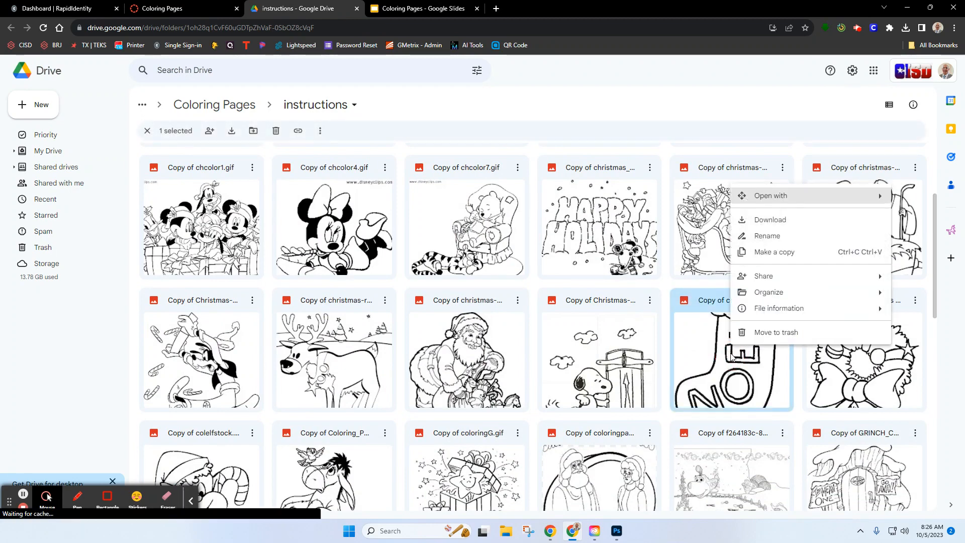
pyautogui.click(768, 220)
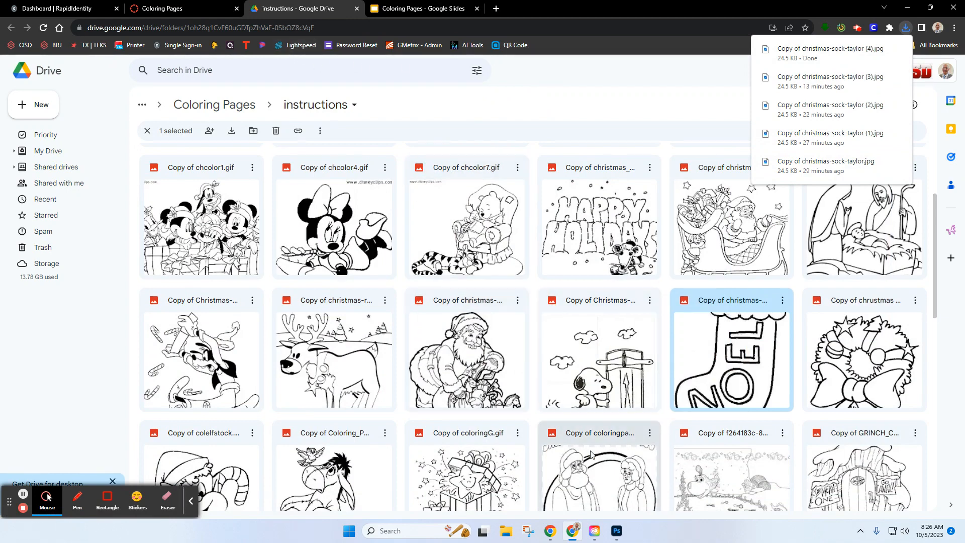
# Switch to Photoshop and open Copy of christmas-sock-taylor (4).jpg from the Downloads folder.
pyautogui.click(617, 531)
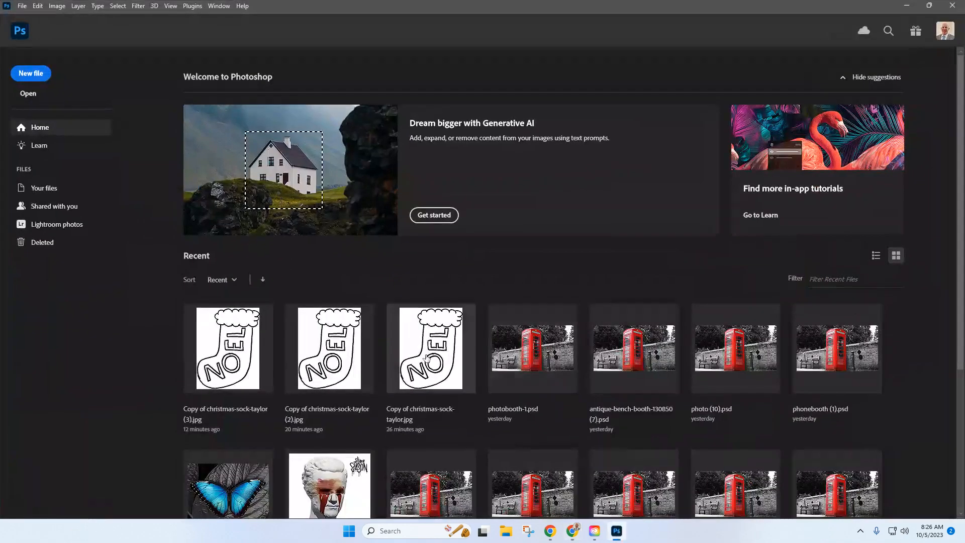
pyautogui.click(28, 94)
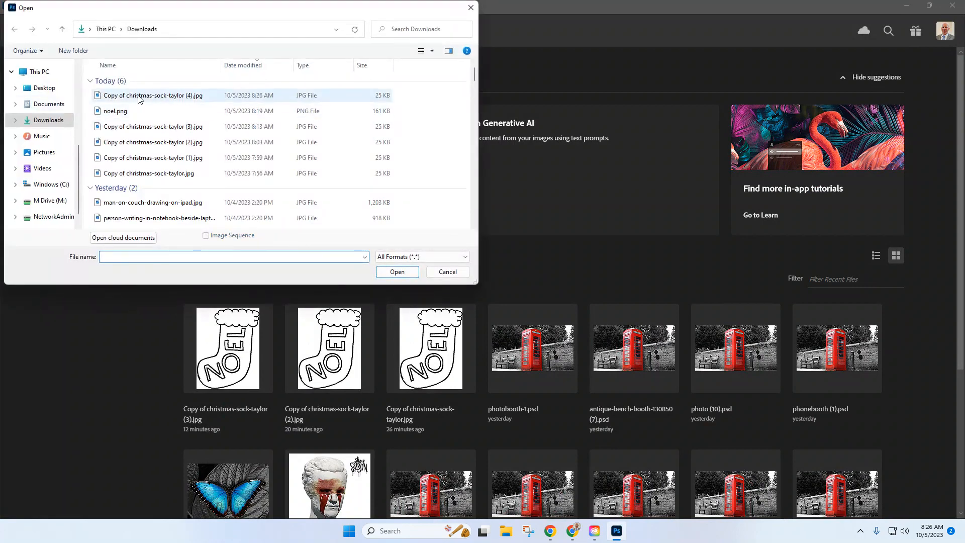
pyautogui.click(139, 98)
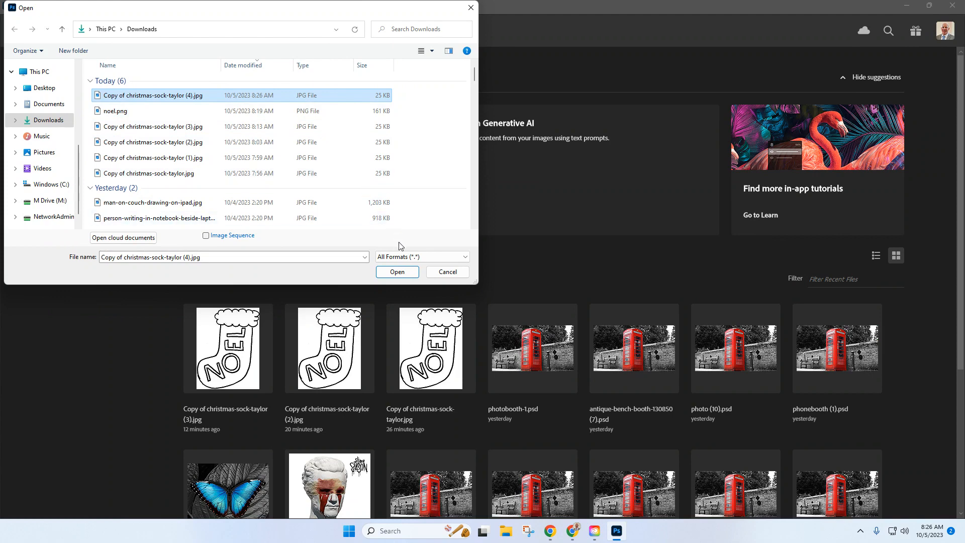
pyautogui.click(397, 272)
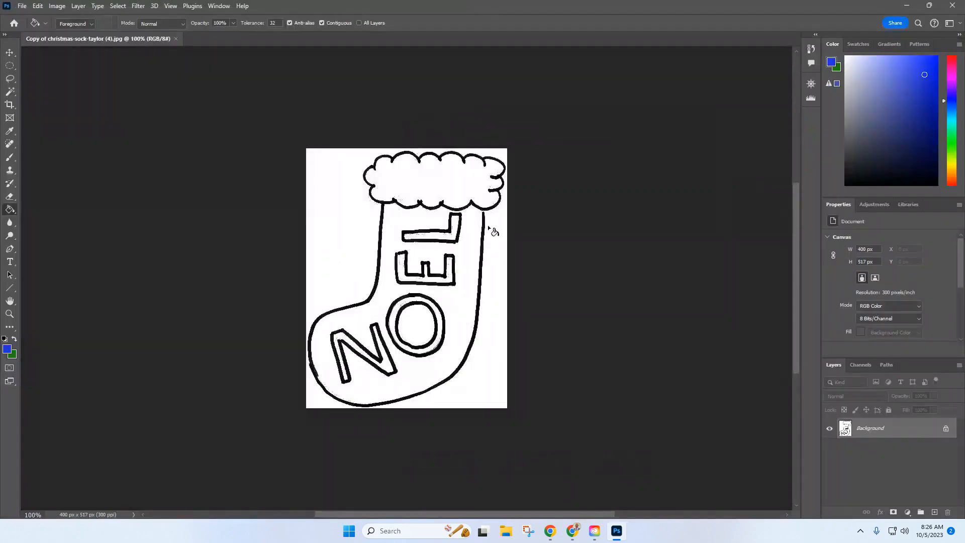
# Set the image mode to RGB Color and unlock the Background layer.
pyautogui.click(63, 9)
pyautogui.moveTo(139, 20)
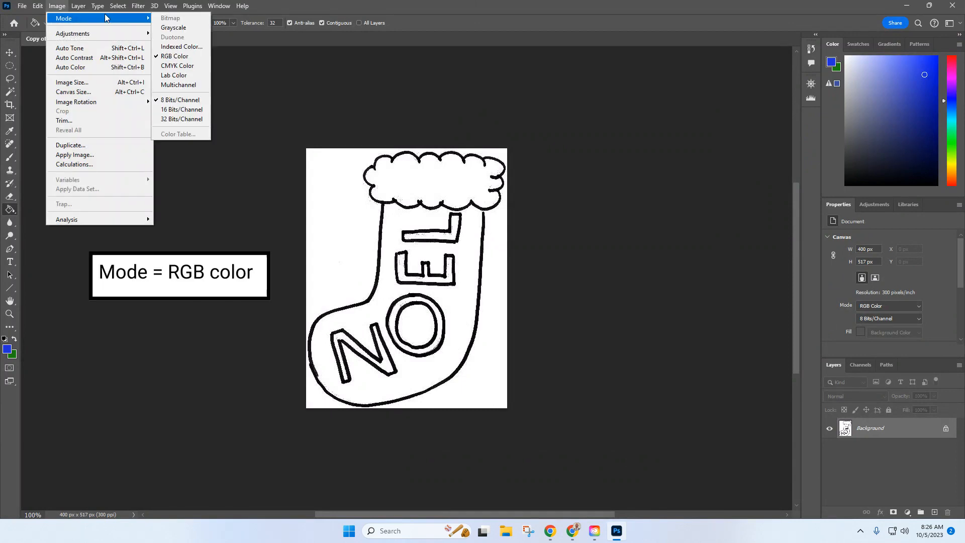
pyautogui.click(184, 55)
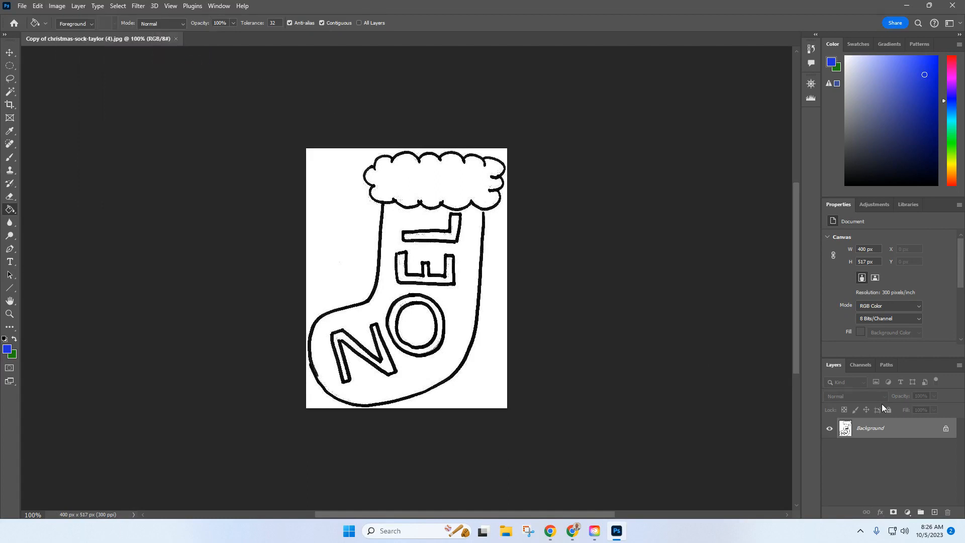
pyautogui.click(946, 430)
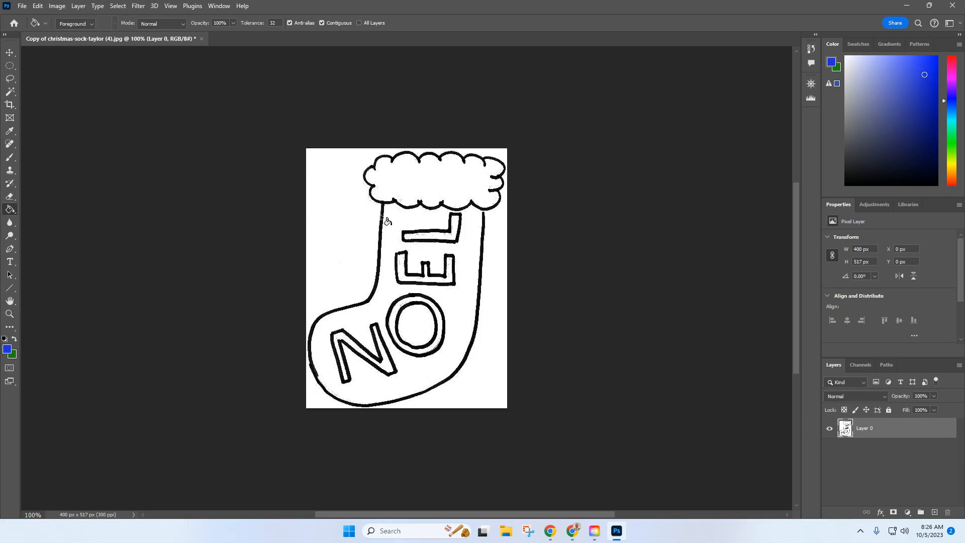
# Try selecting the white area outside the stocking with the Magic Wand Tool, and clear the selection.
pyautogui.click(13, 91)
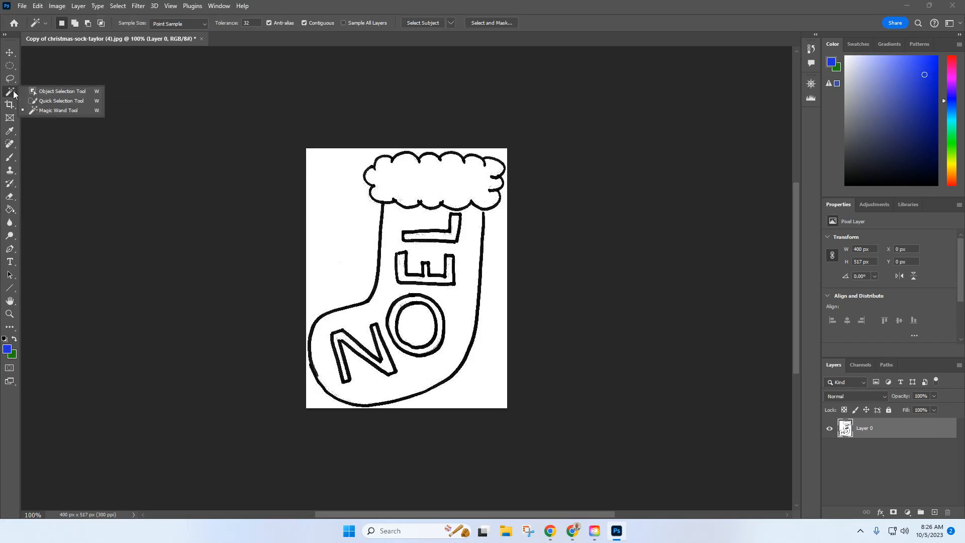
pyautogui.click(39, 109)
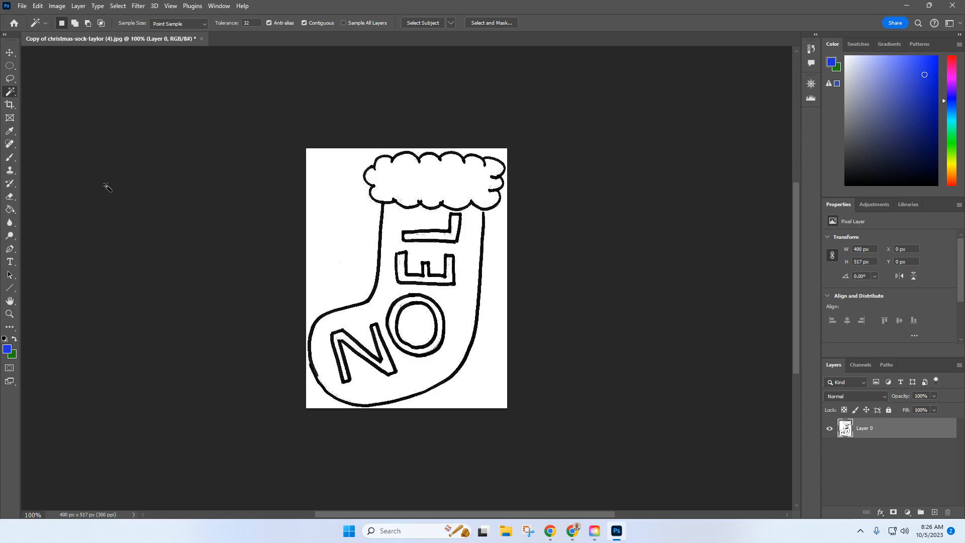
pyautogui.click(331, 244)
pyautogui.click(117, 6)
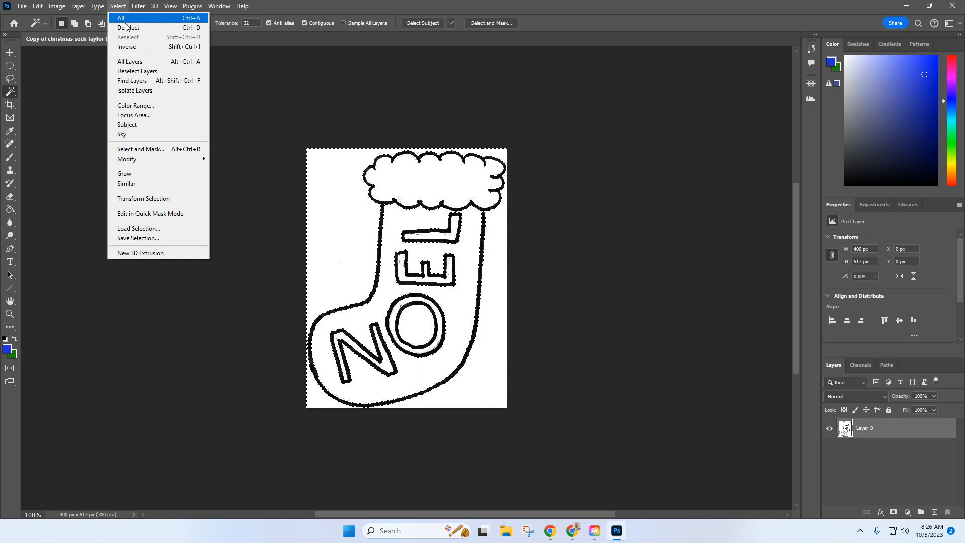
pyautogui.click(126, 27)
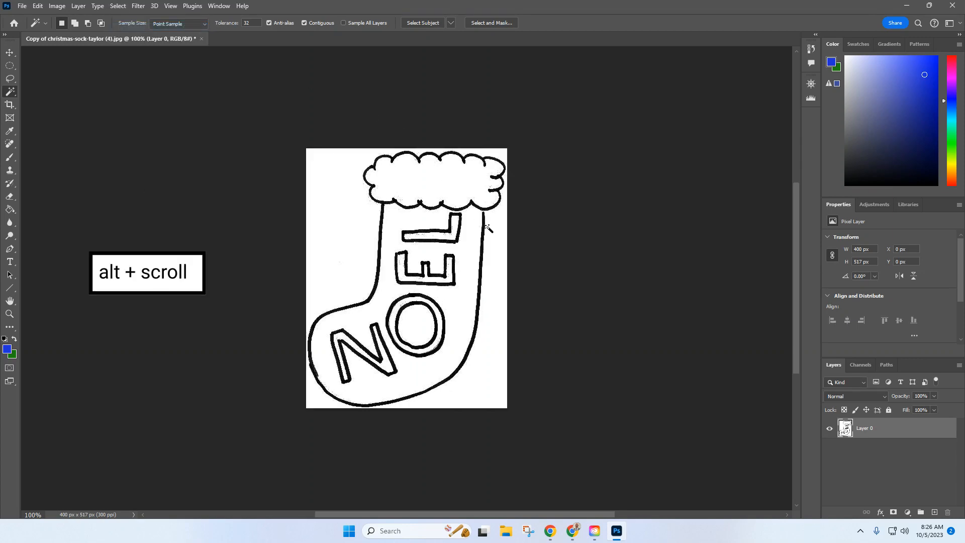
# Reset the colors to black and white, and close the gap between the stocking's side line and cuff with a 5 px black Brush stroke.
pyautogui.keyDown('alt'); pyautogui.scroll(5, 486, 225); pyautogui.keyUp('alt')
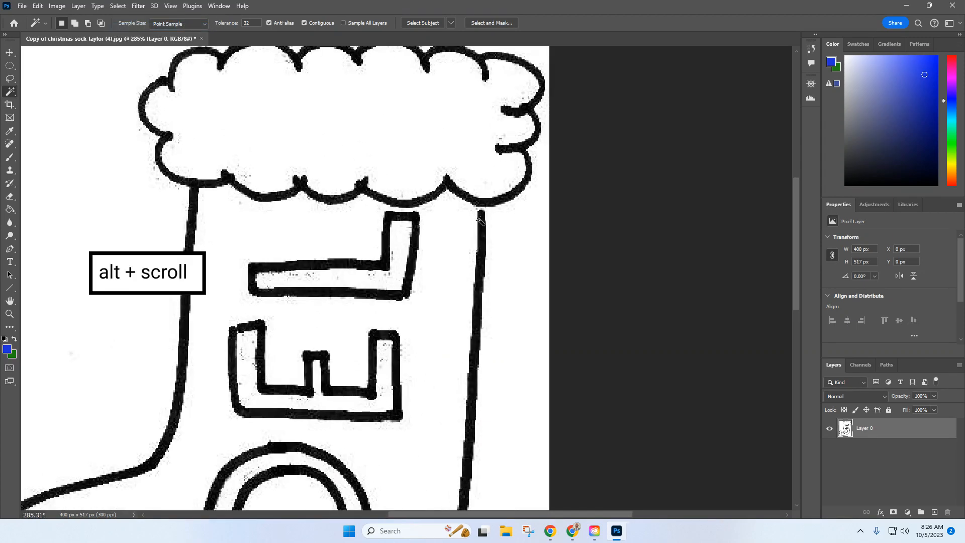
pyautogui.keyDown('alt'); pyautogui.scroll(4, 479, 217); pyautogui.keyUp('alt')
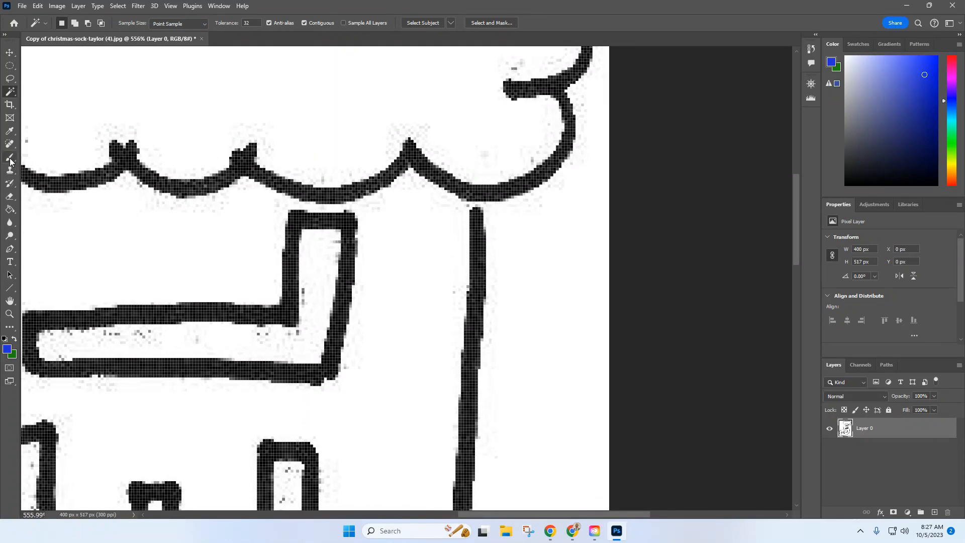
pyautogui.click(10, 157)
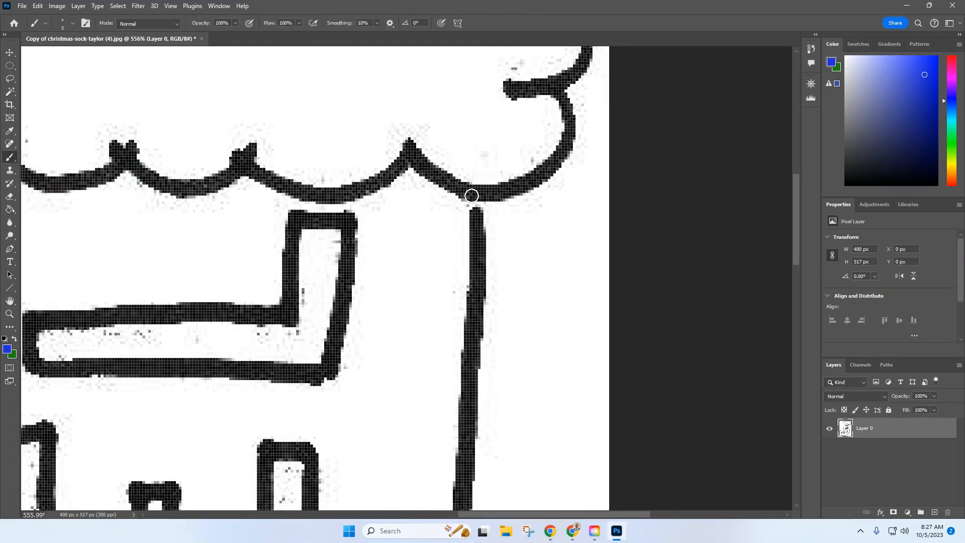
pyautogui.click(74, 23)
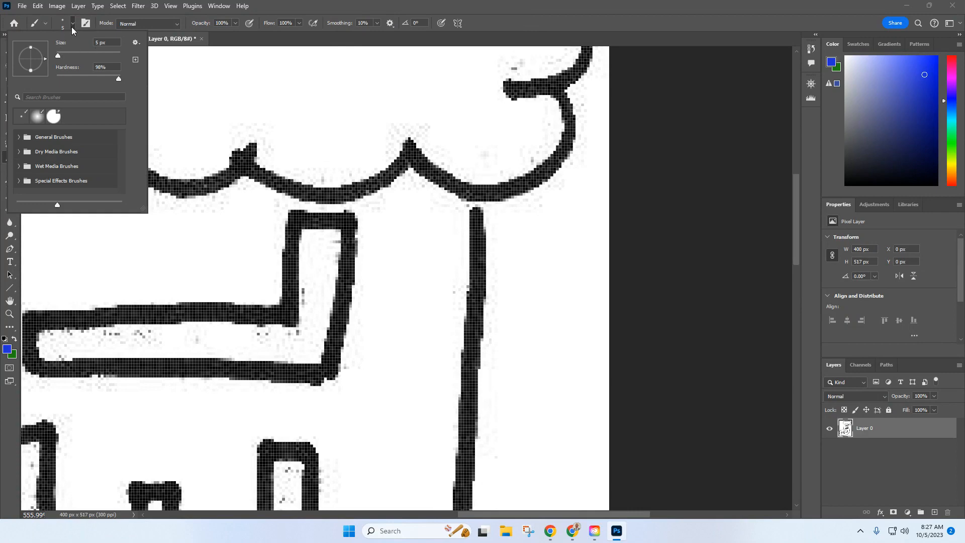
pyautogui.click(71, 26)
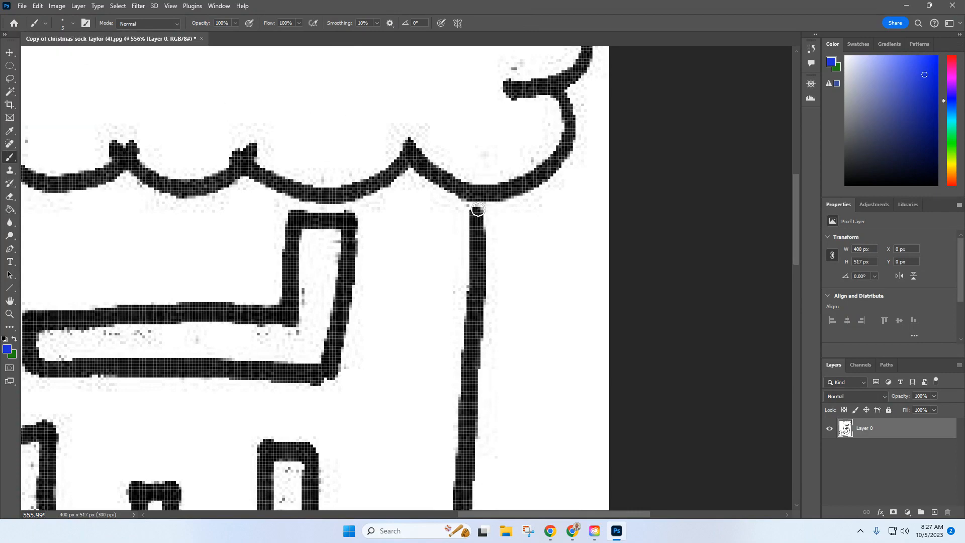
pyautogui.click(5, 340)
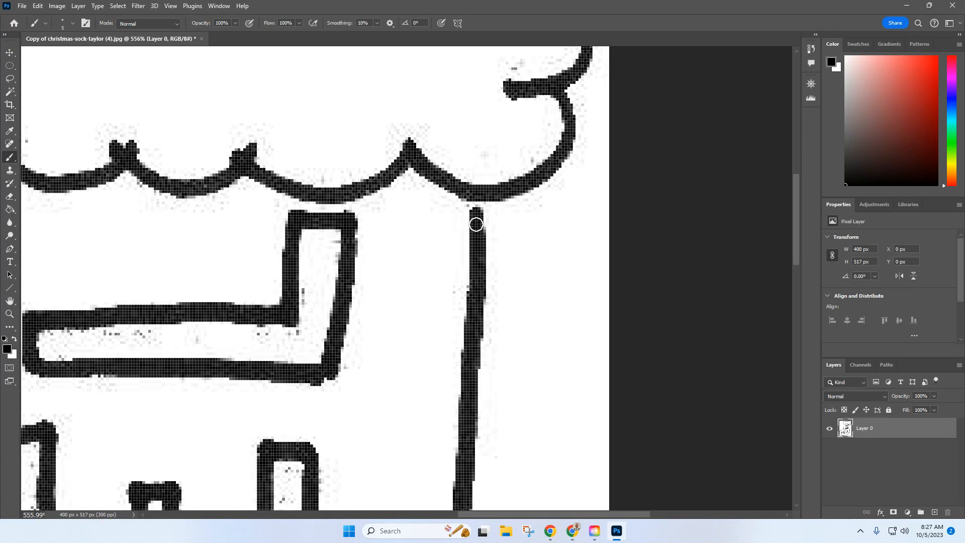
pyautogui.click(477, 216)
pyautogui.moveTo(477, 215); pyautogui.dragTo(476, 207)
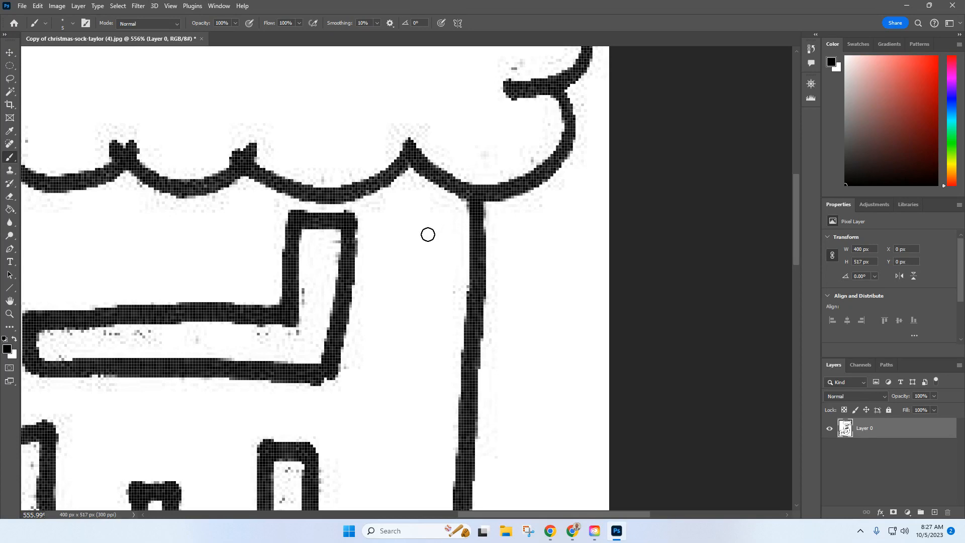
# Select the white area outside the stocking with the Magic Wand Tool, delete it to transparency, and deselect.
pyautogui.scroll(-8, 430, 232)
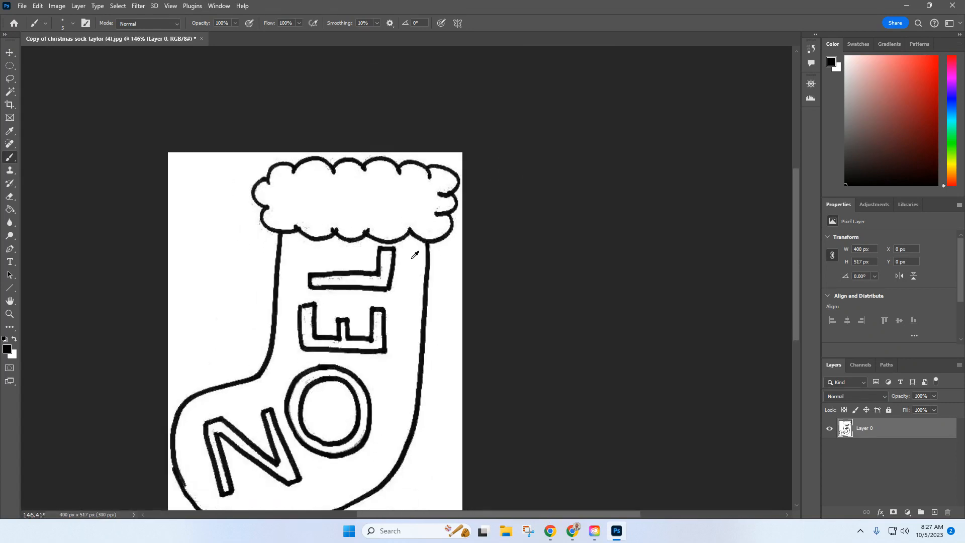
pyautogui.click(12, 92)
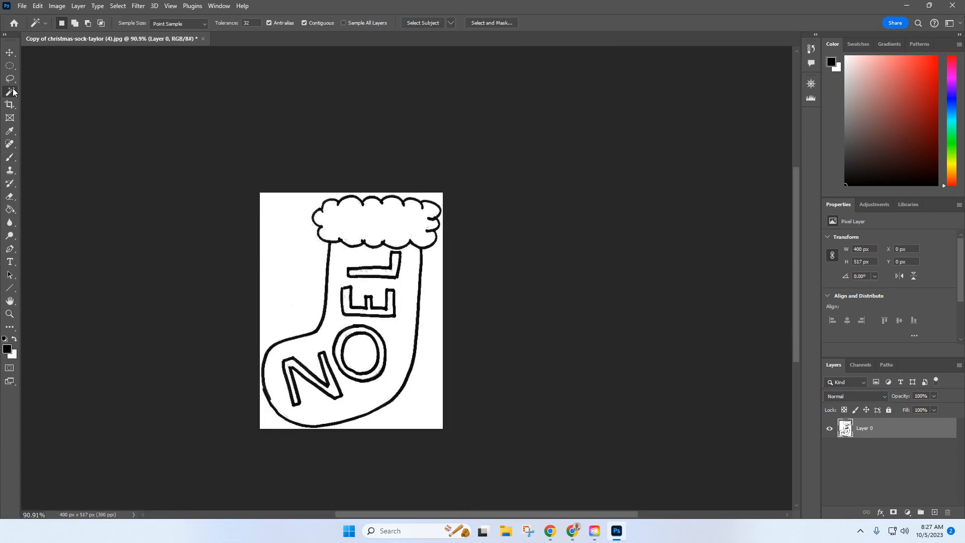
pyautogui.click(294, 258)
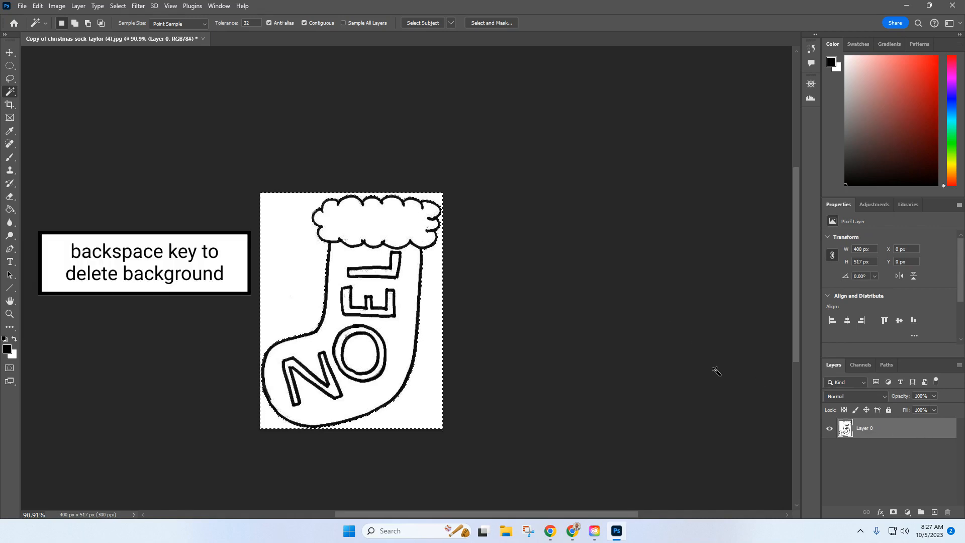
pyautogui.press('BackSpace')
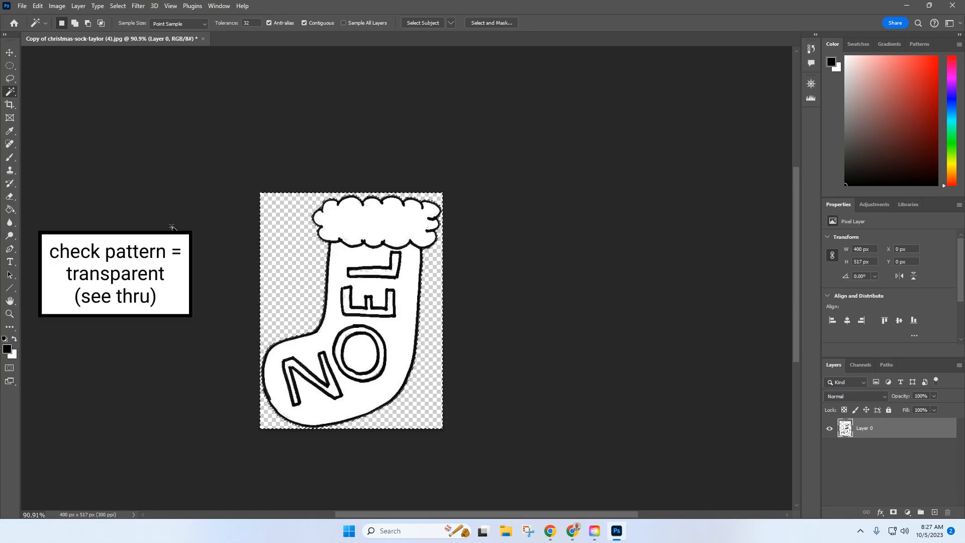
pyautogui.click(117, 6)
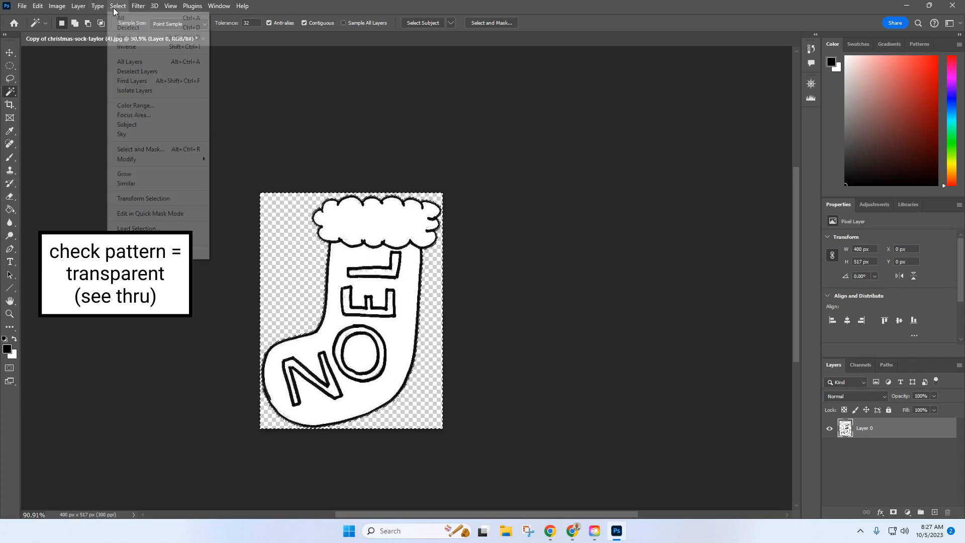
pyautogui.click(120, 28)
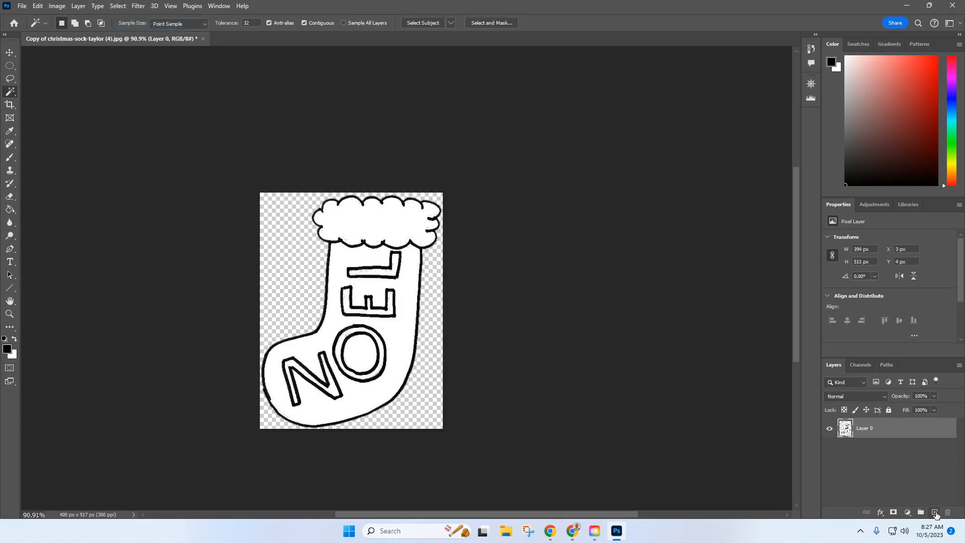
# Add a new layer, choose the Gradient Tool, and set the foreground color to red ff0000.
pyautogui.click(934, 512)
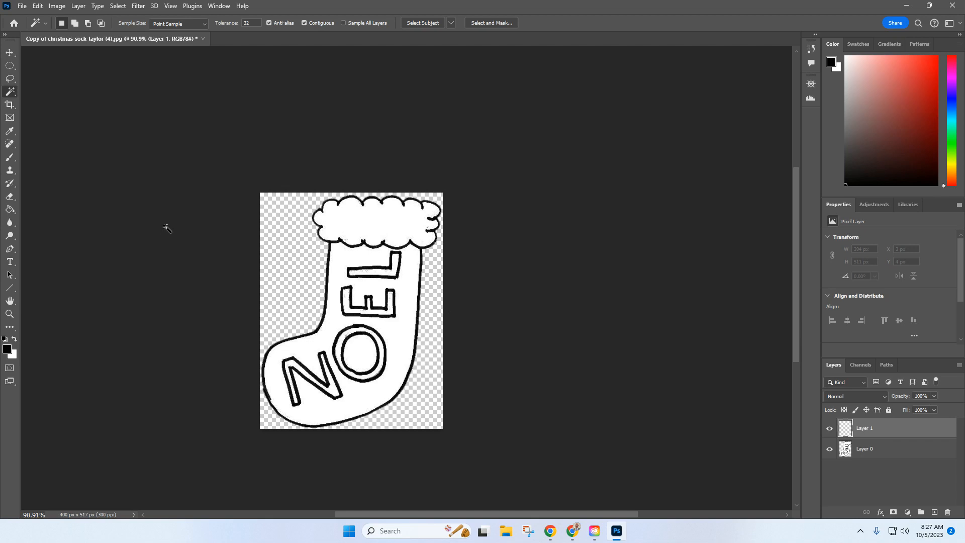
pyautogui.click(11, 210)
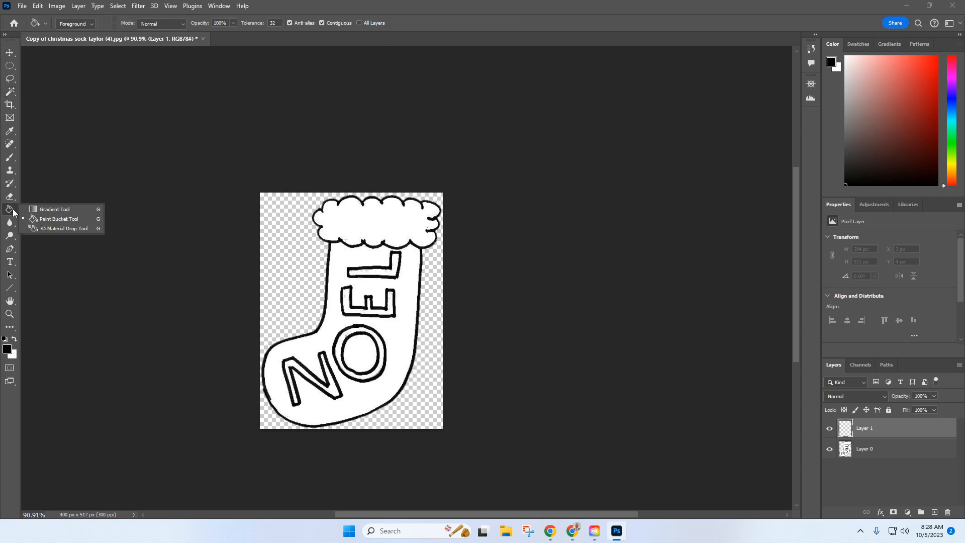
pyautogui.click(39, 209)
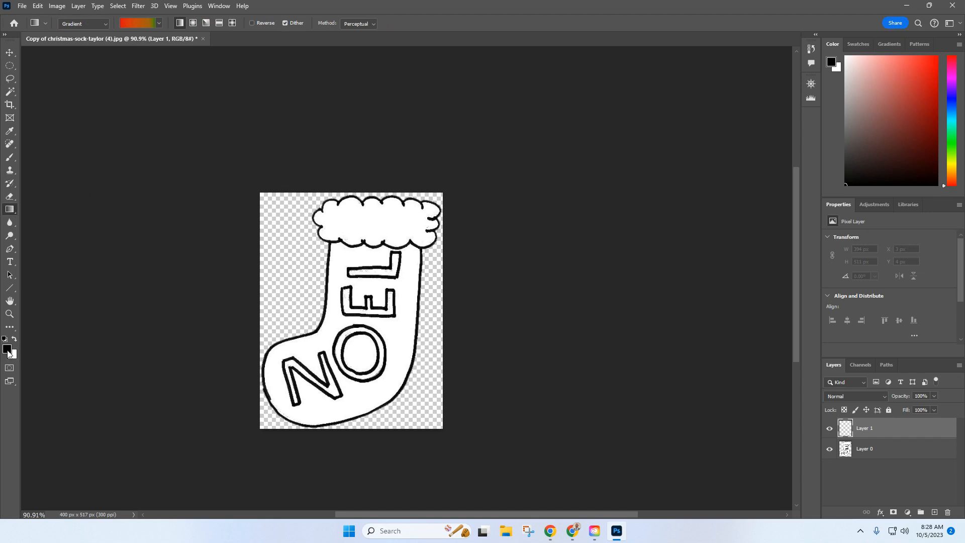
pyautogui.click(7, 351)
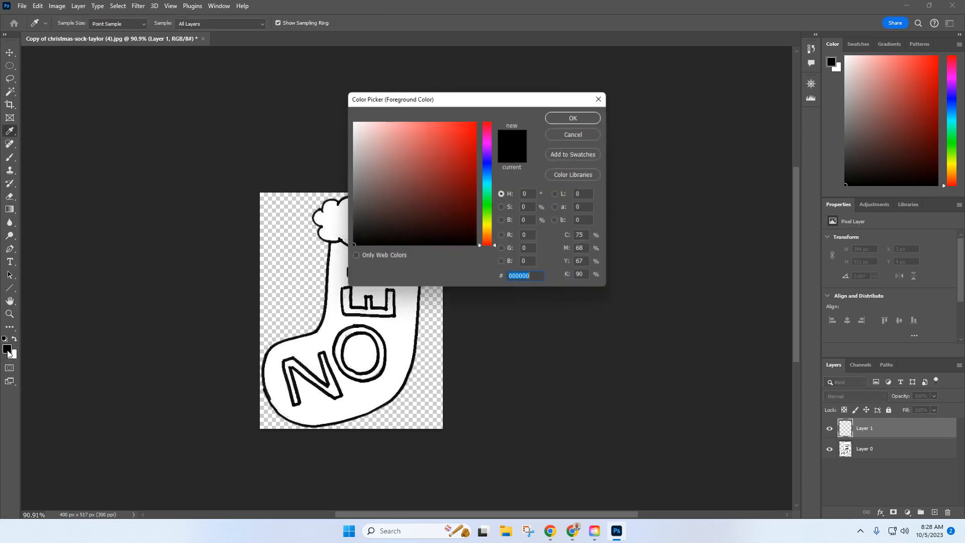
pyautogui.moveTo(415, 190); pyautogui.dragTo(493, 117)
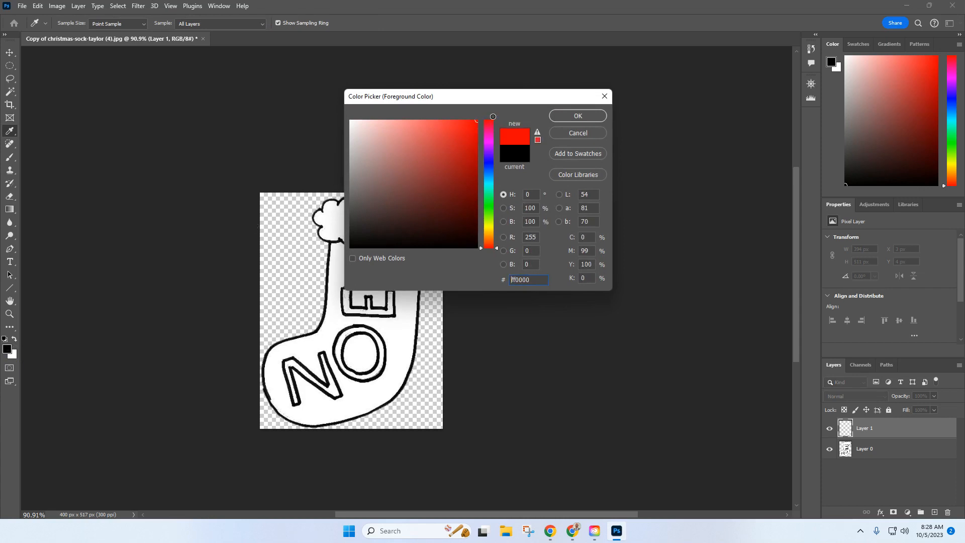
pyautogui.click(578, 116)
pyautogui.press('g')
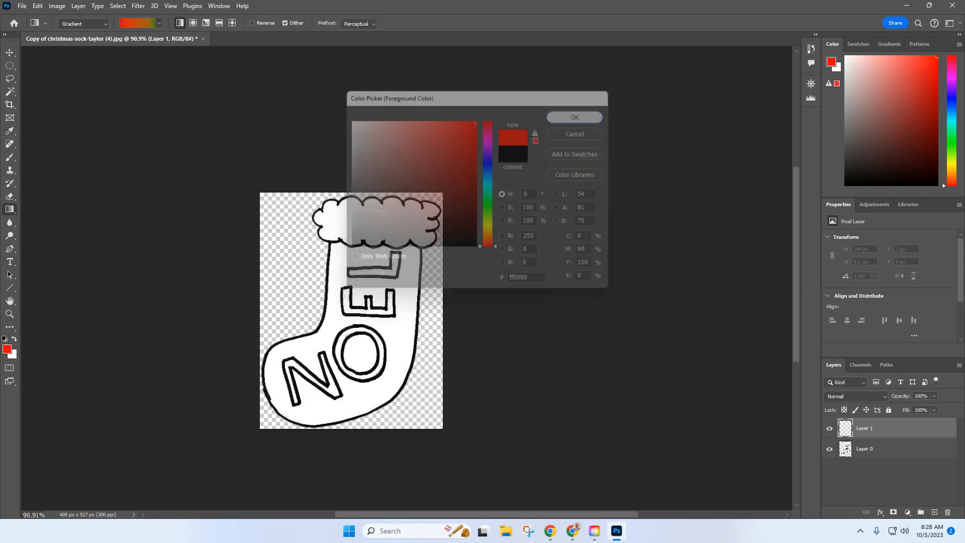
# Set the background color to light yellow e3f35b.
pyautogui.click(16, 355)
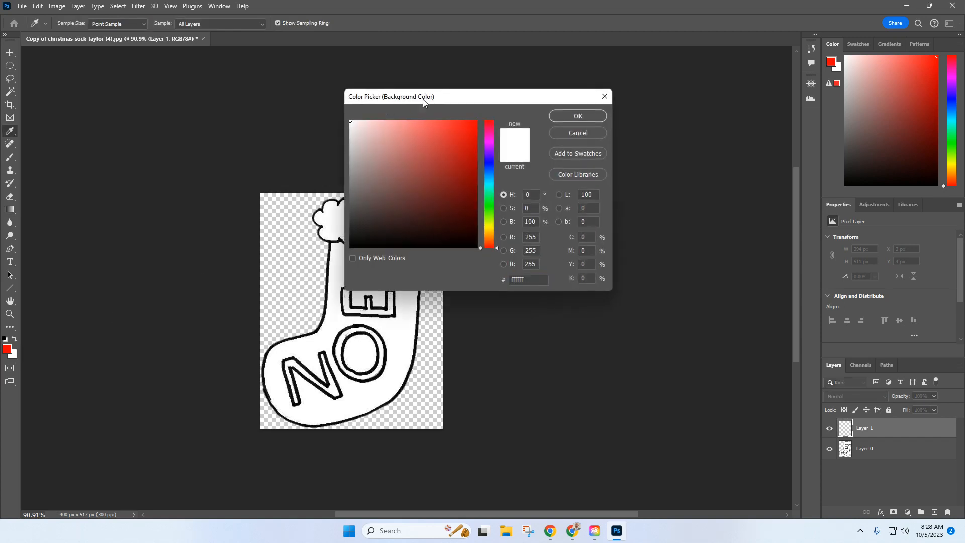
pyautogui.moveTo(416, 159)
pyautogui.mouseDown()
pyautogui.moveTo(351, 121)
pyautogui.moveTo(383, 172)
pyautogui.mouseUp()
pyautogui.moveTo(492, 248); pyautogui.dragTo(503, 228)
pyautogui.moveTo(394, 167); pyautogui.dragTo(430, 125)
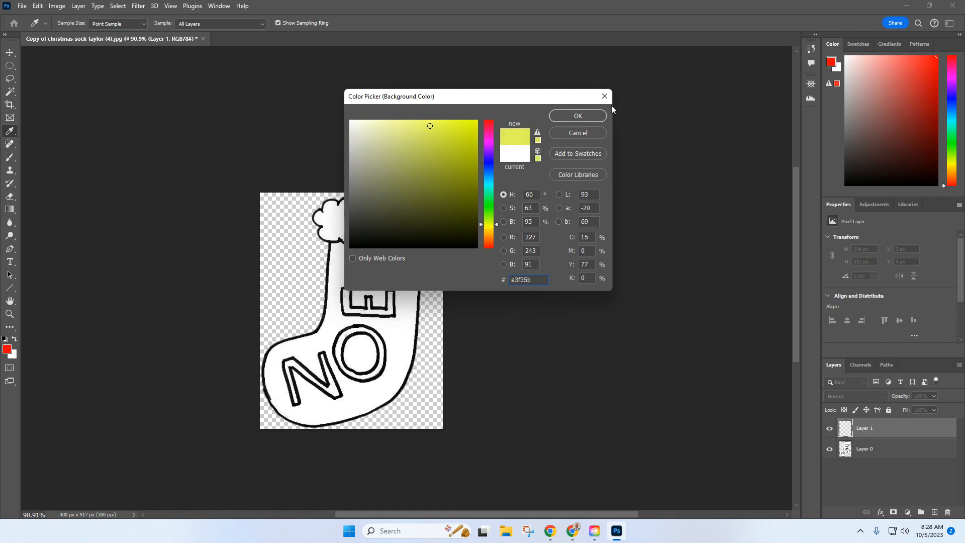
pyautogui.click(583, 117)
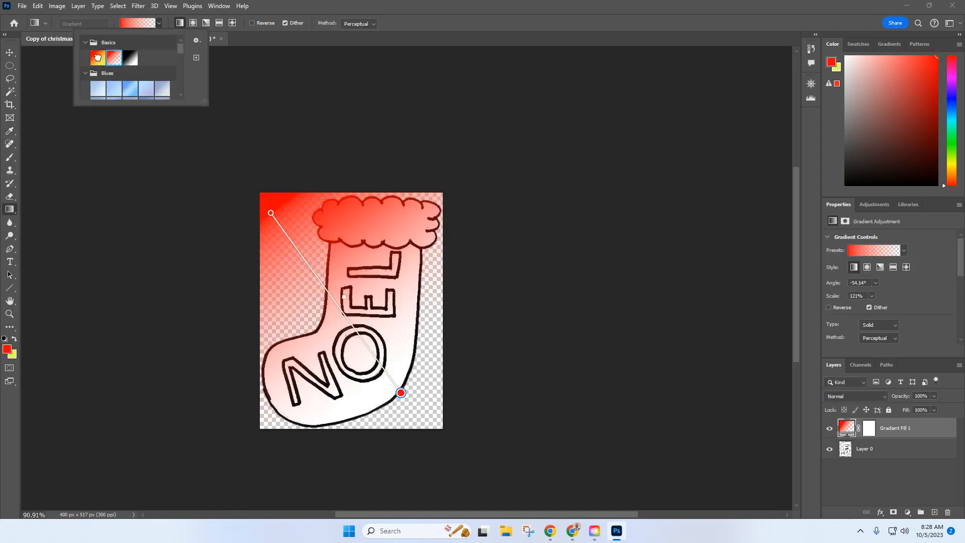
# Compare blue, black-to-white and red-to-transparent presets on the gradient fill, and apply the red-to-yellow foreground-to-background preset.
pyautogui.click(98, 57)
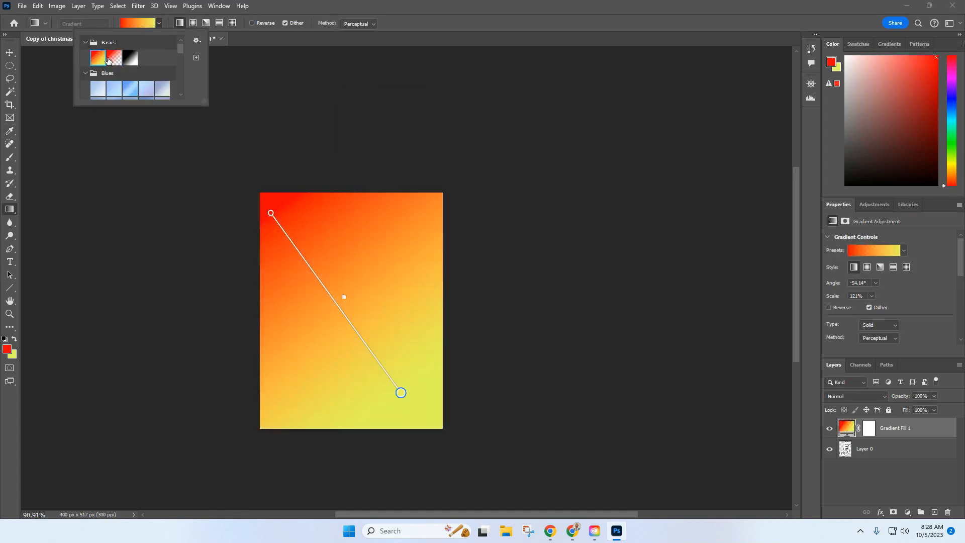
pyautogui.click(134, 88)
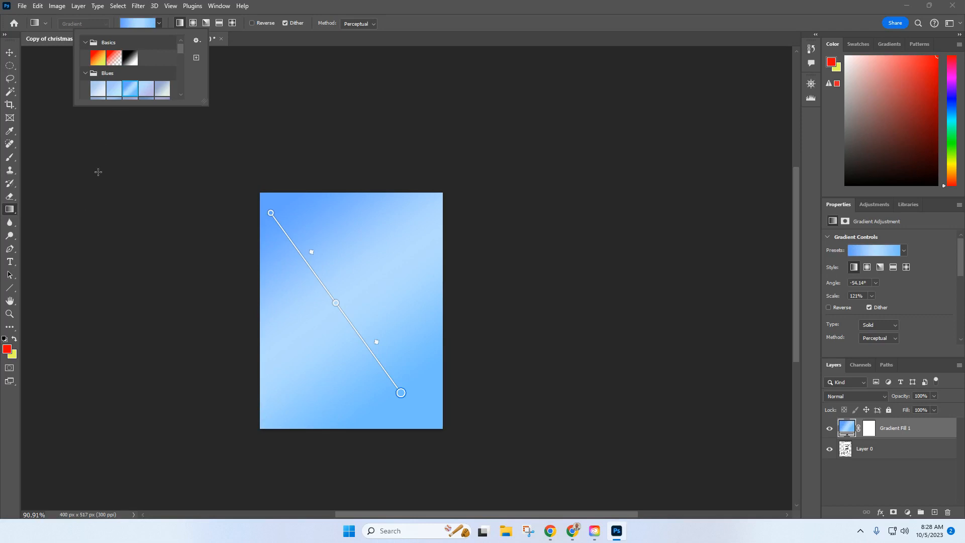
pyautogui.click(130, 58)
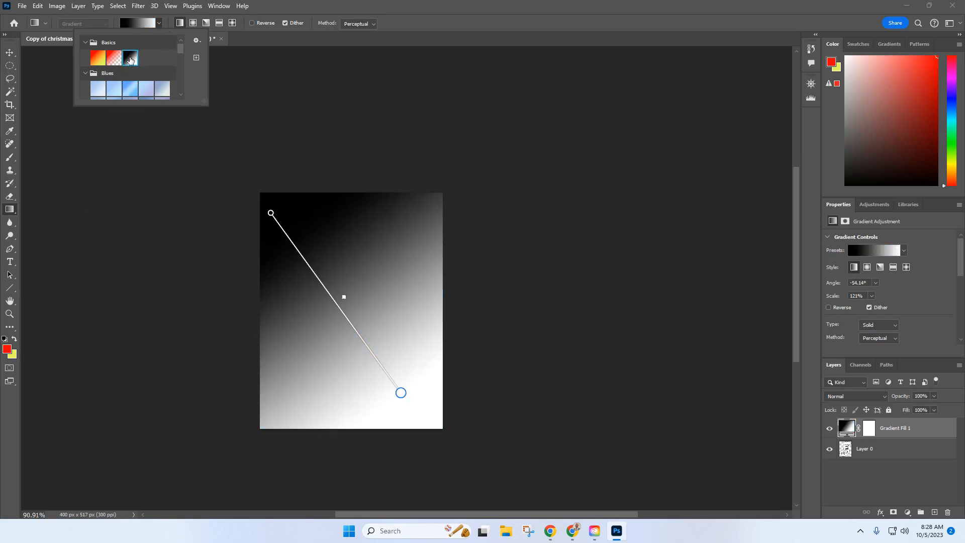
pyautogui.click(114, 60)
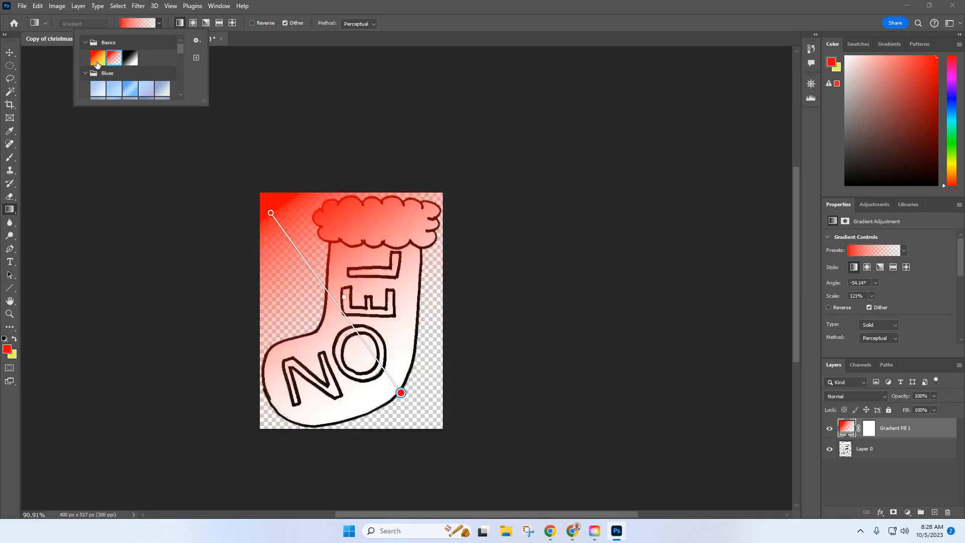
pyautogui.click(97, 59)
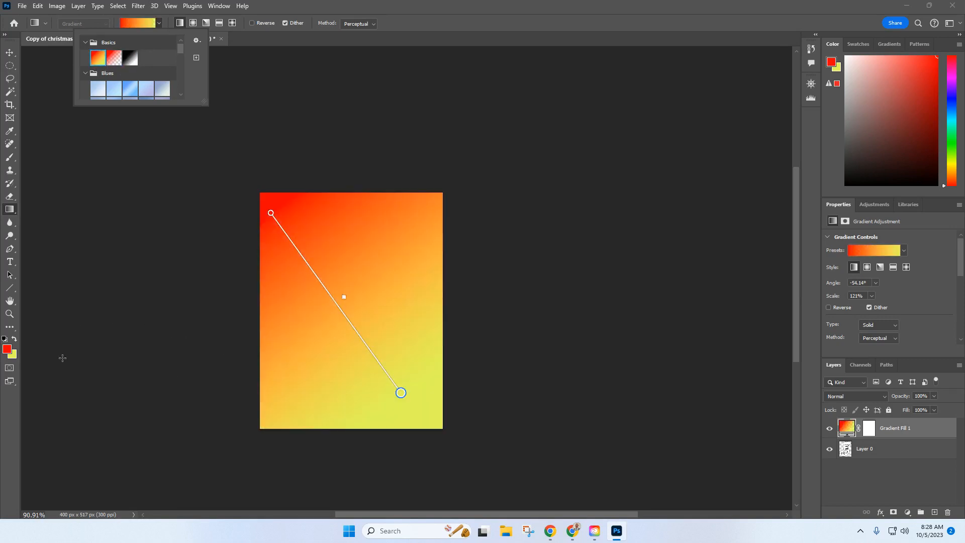
# Try shorter linear gradients across the middle of the page and a small radial gradient around the letter E.
pyautogui.moveTo(371, 257); pyautogui.dragTo(328, 349)
pyautogui.moveTo(330, 254); pyautogui.dragTo(379, 342)
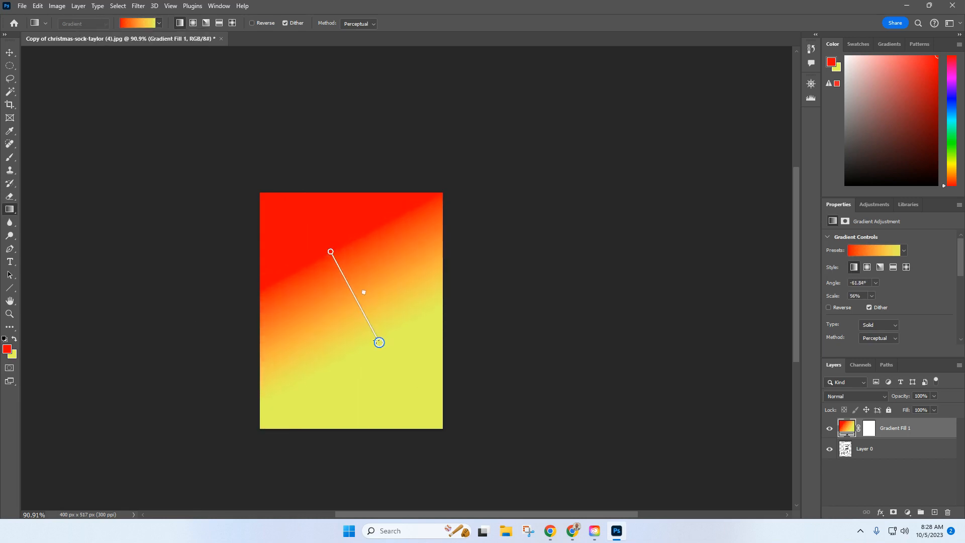
pyautogui.click(193, 23)
pyautogui.moveTo(369, 272); pyautogui.dragTo(356, 319)
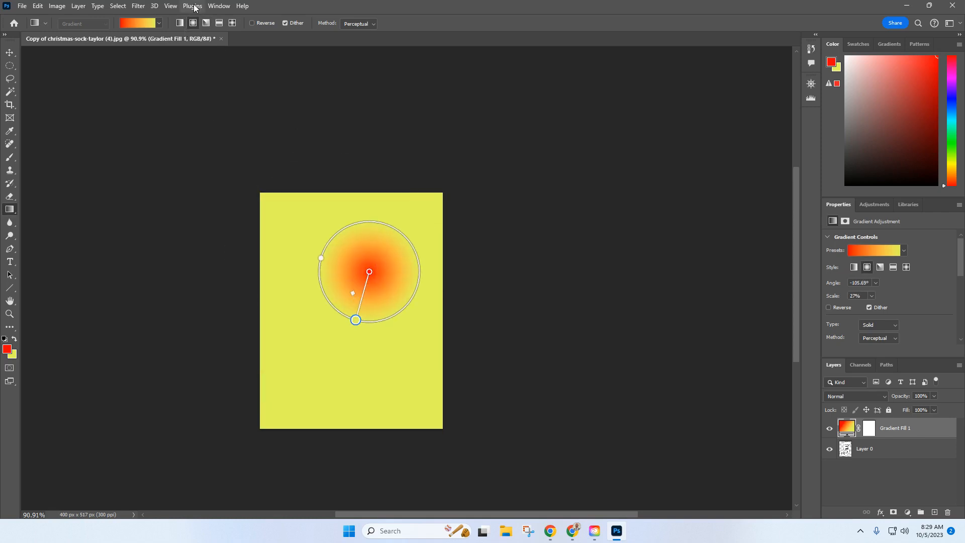
# Draw a linear red-to-yellow gradient from the page's upper right to lower left, and move the stocking layer above the gradient fill.
pyautogui.click(180, 23)
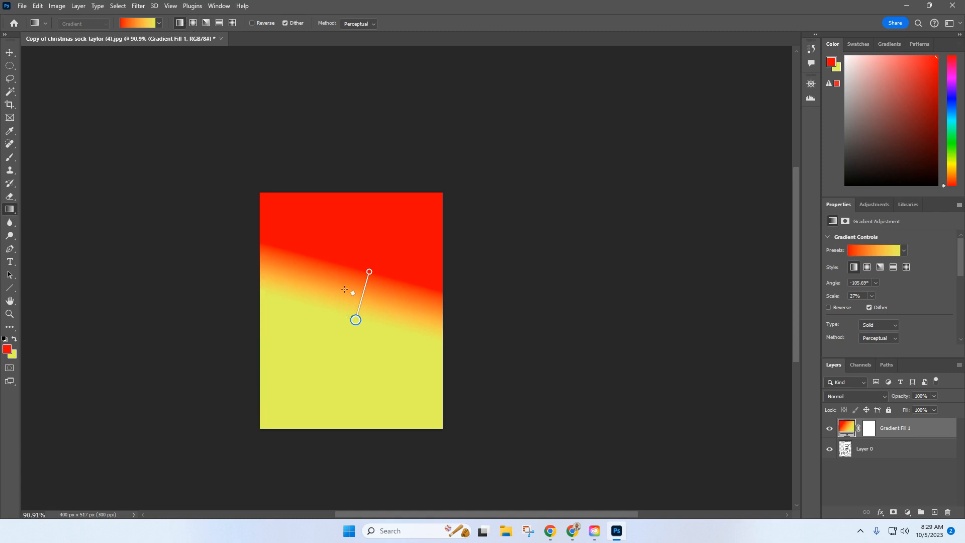
pyautogui.moveTo(372, 233); pyautogui.dragTo(305, 392)
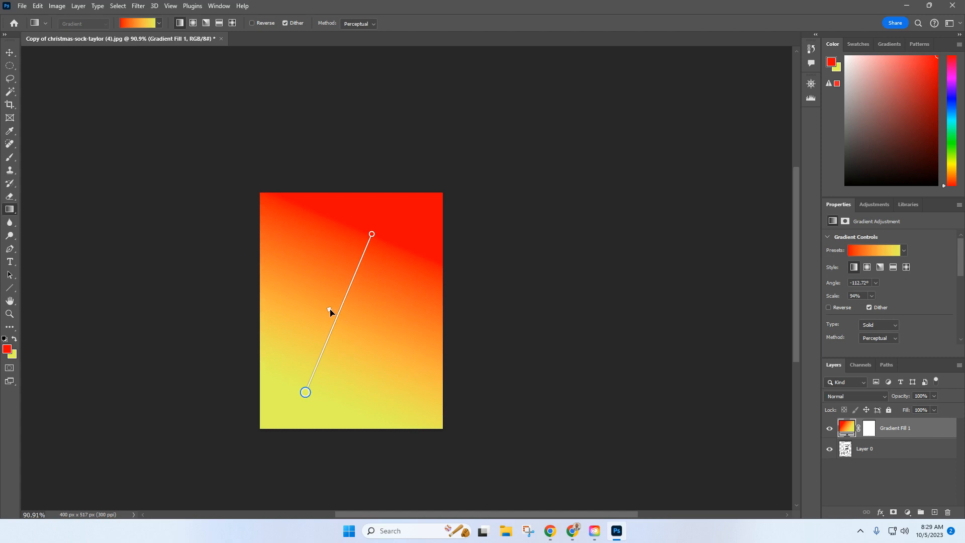
pyautogui.moveTo(331, 312)
pyautogui.mouseDown()
pyautogui.moveTo(342, 282)
pyautogui.moveTo(310, 362)
pyautogui.moveTo(347, 280)
pyautogui.moveTo(336, 303)
pyautogui.mouseUp()
pyautogui.click(864, 449)
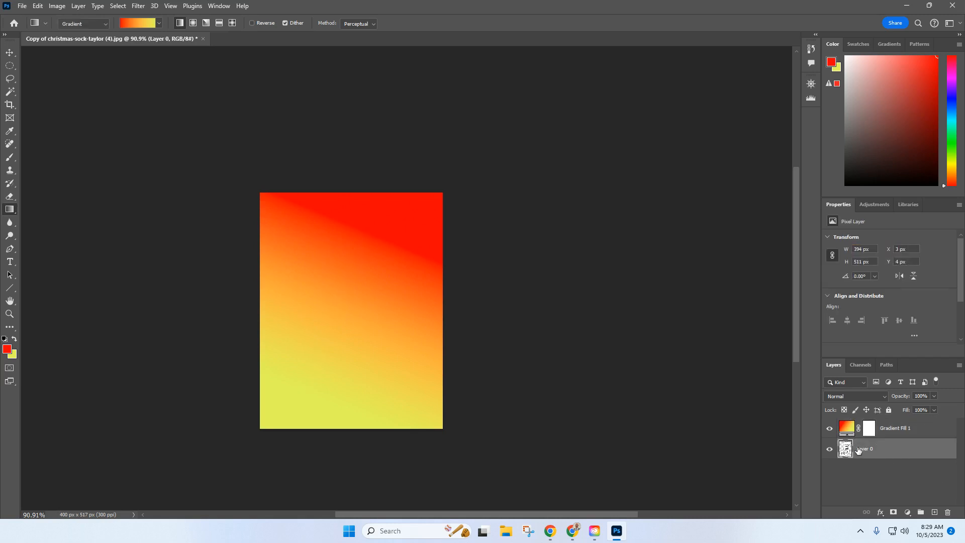
pyautogui.moveTo(861, 457); pyautogui.dragTo(882, 422)
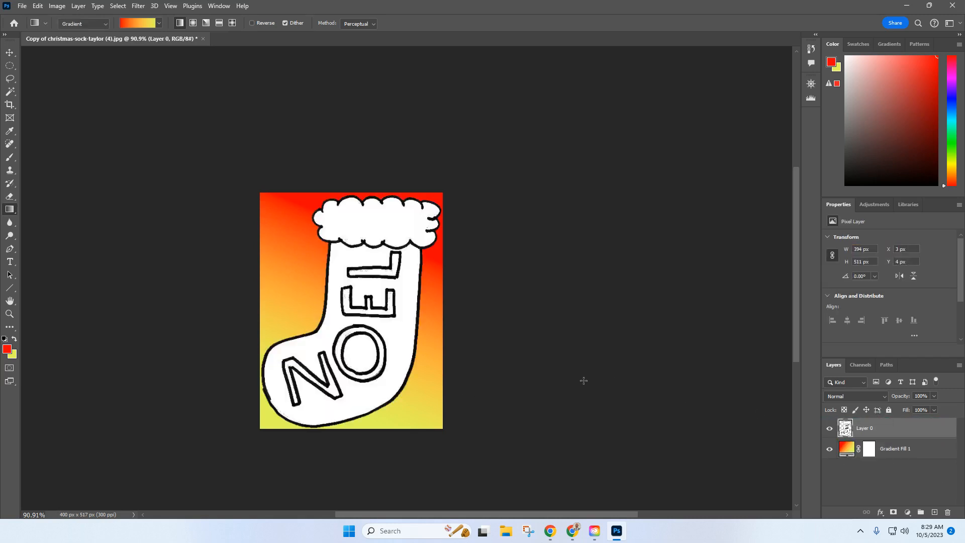
# Select the white stocking body with the Magic Wand and add the inside of the letter O to the selection.
pyautogui.click(11, 92)
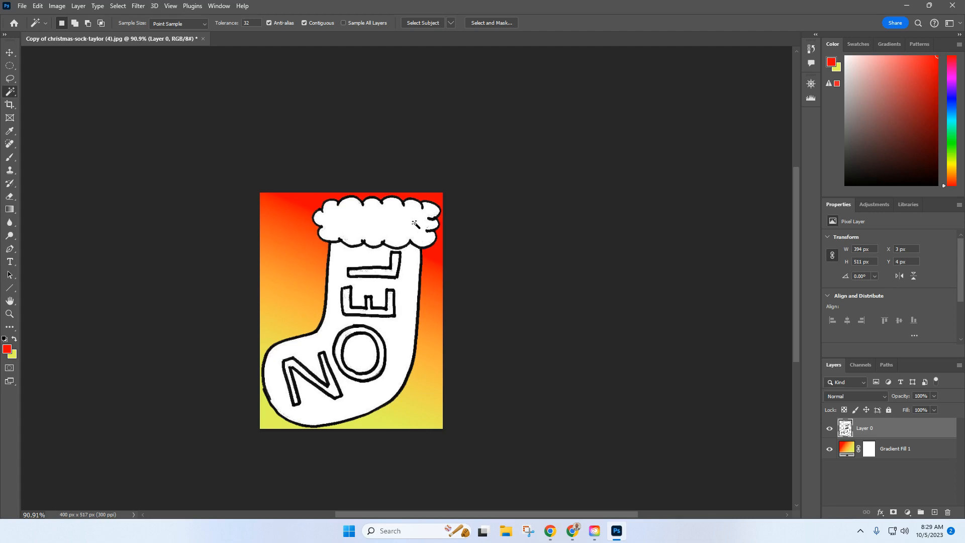
pyautogui.click(341, 262)
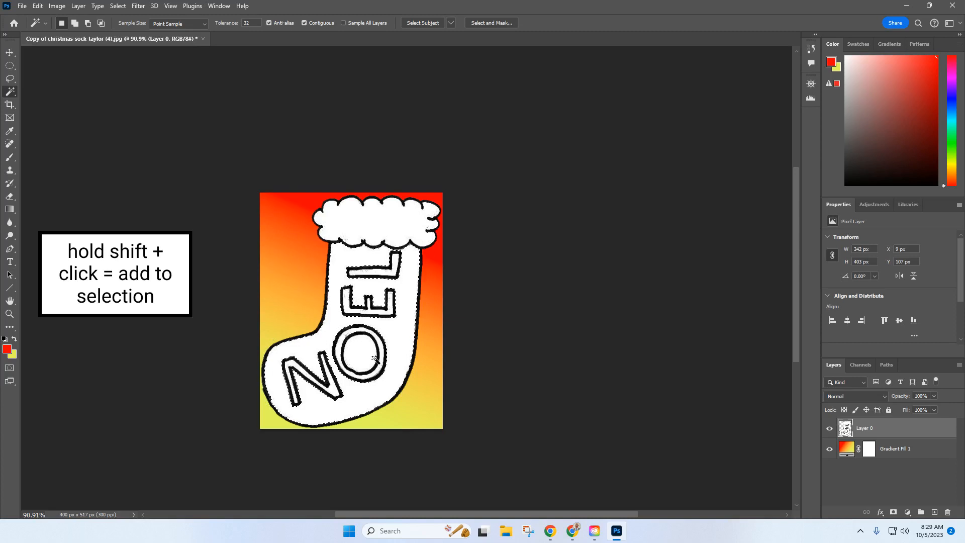
pyautogui.press('shift')
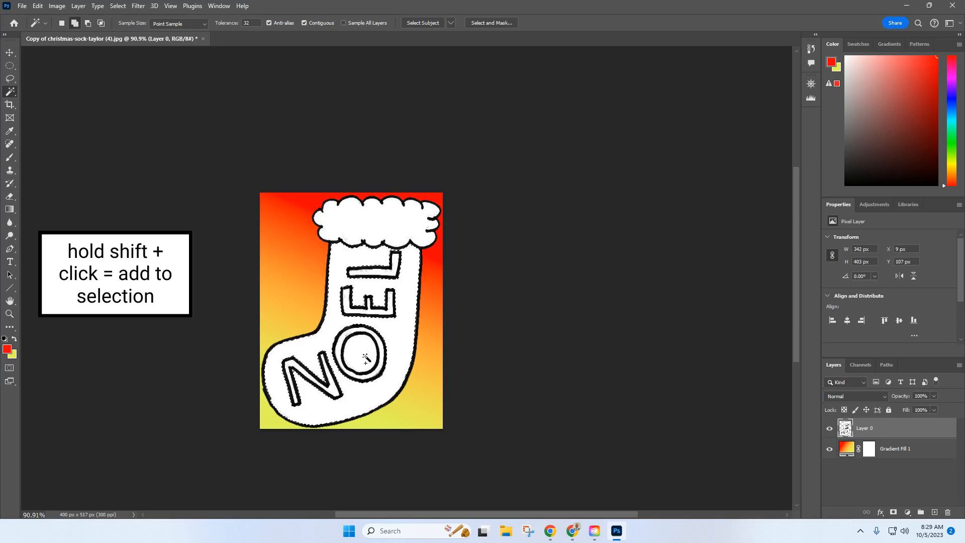
pyautogui.press('shift')
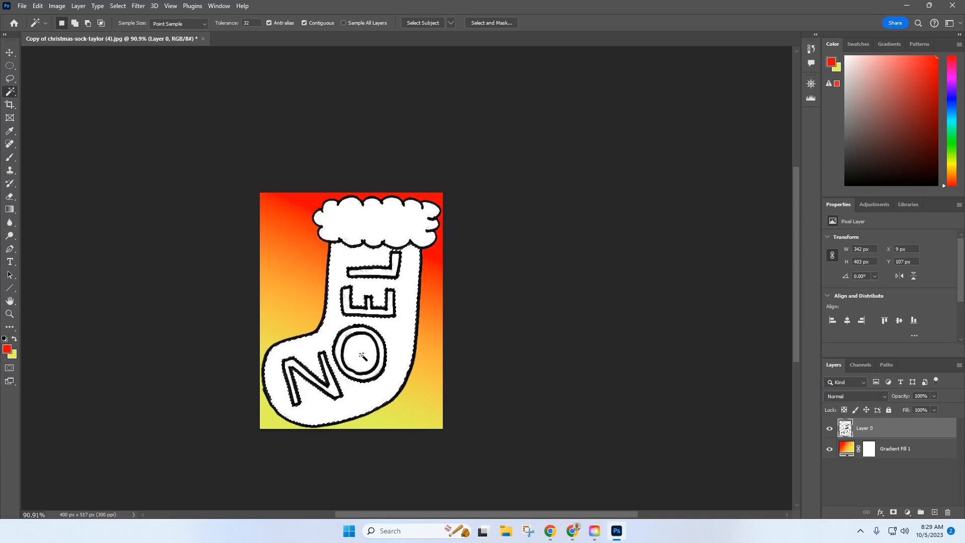
pyautogui.press('shift')
pyautogui.keyDown('shift'); pyautogui.click(361, 356); pyautogui.keyUp('shift')
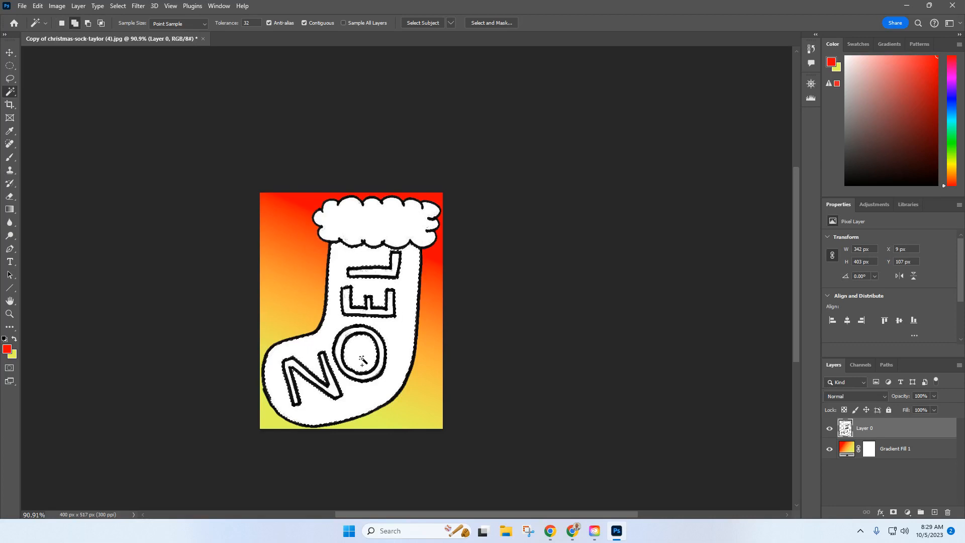
# Fill the selected stocking areas with red ff0000 using the Paint Bucket, and clear the selection.
pyautogui.click(8, 349)
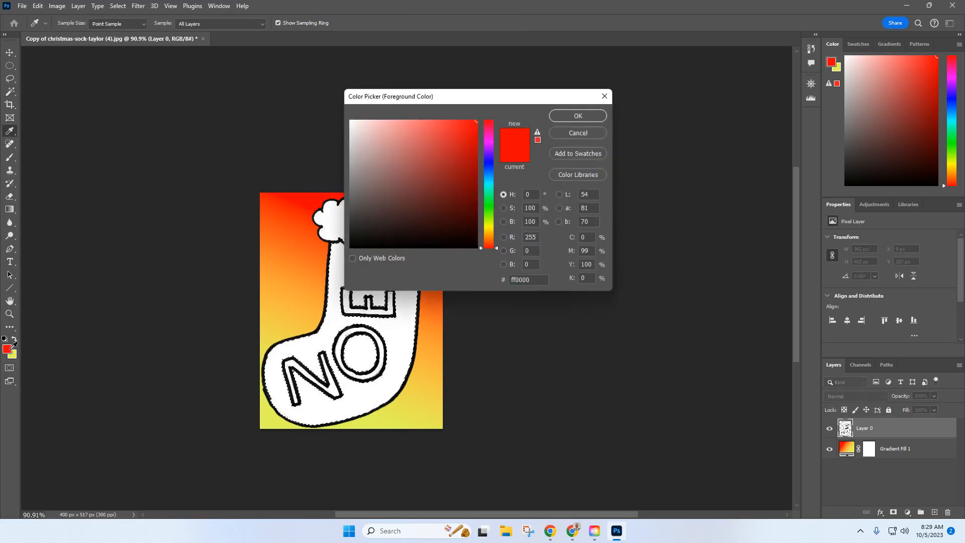
pyautogui.click(585, 118)
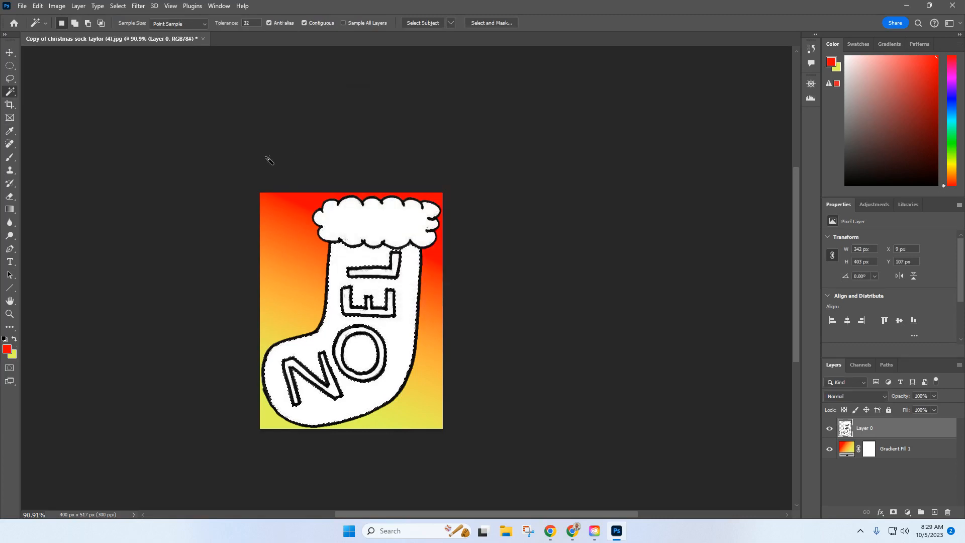
pyautogui.click(8, 213)
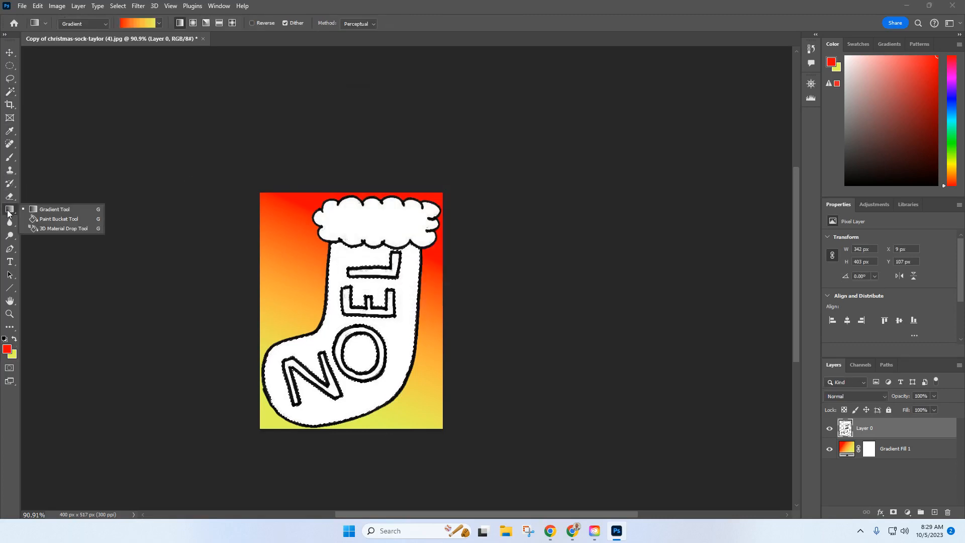
pyautogui.click(58, 219)
pyautogui.click(338, 334)
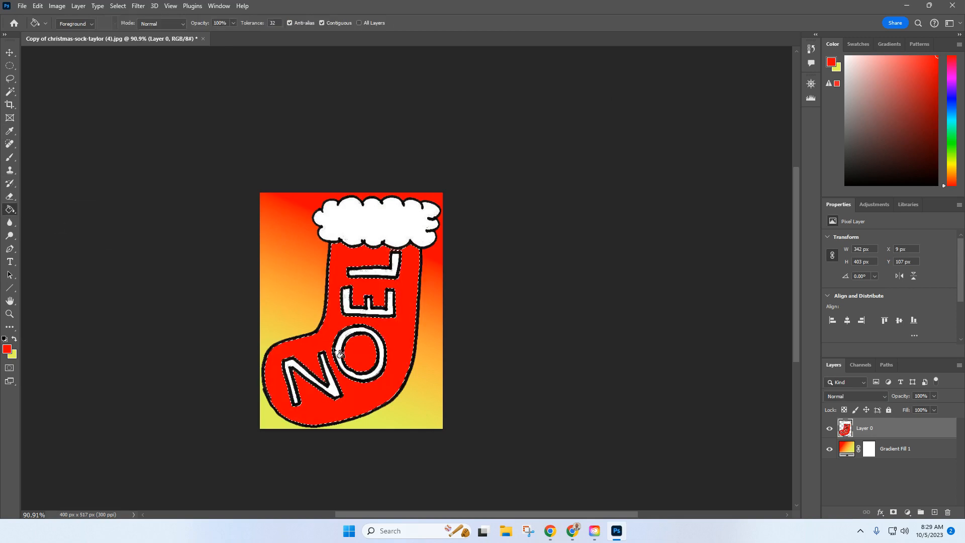
pyautogui.click(118, 5)
pyautogui.click(132, 29)
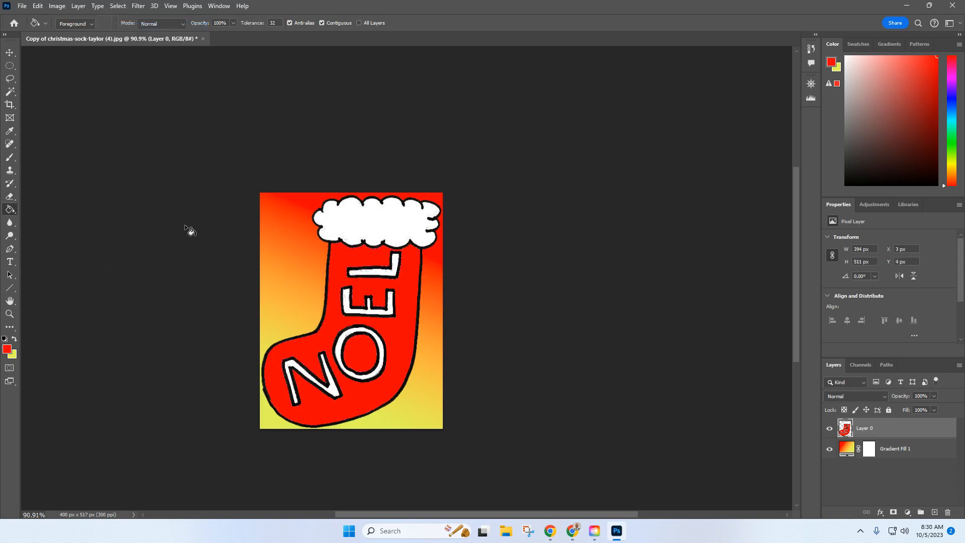
# Select the white area of the letter N with the Magic Wand and set the foreground color to a strong blue.
pyautogui.click(12, 92)
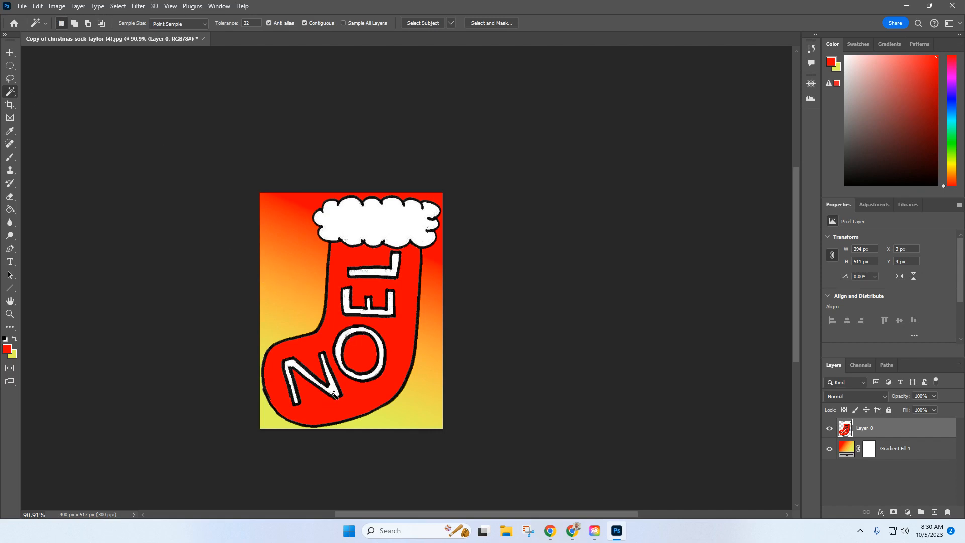
pyautogui.click(334, 390)
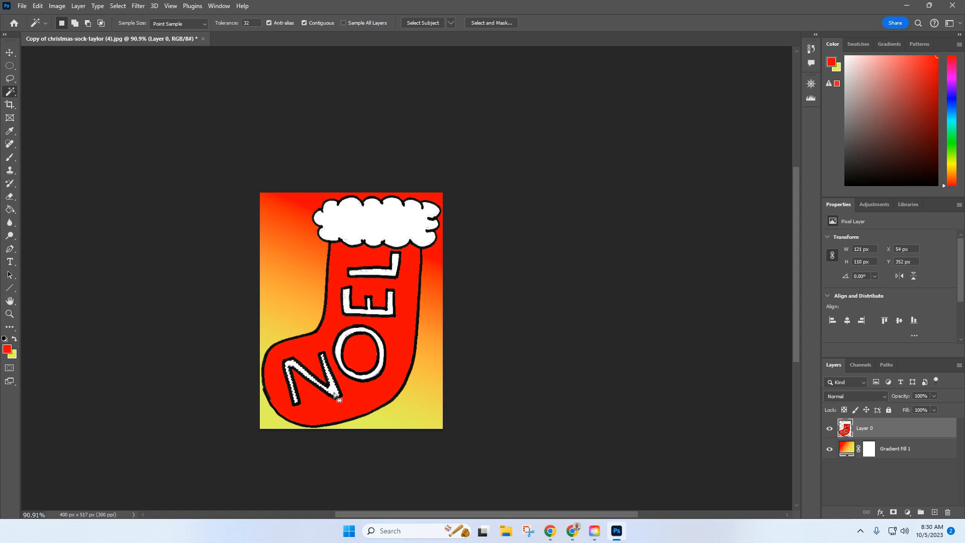
pyautogui.click(9, 349)
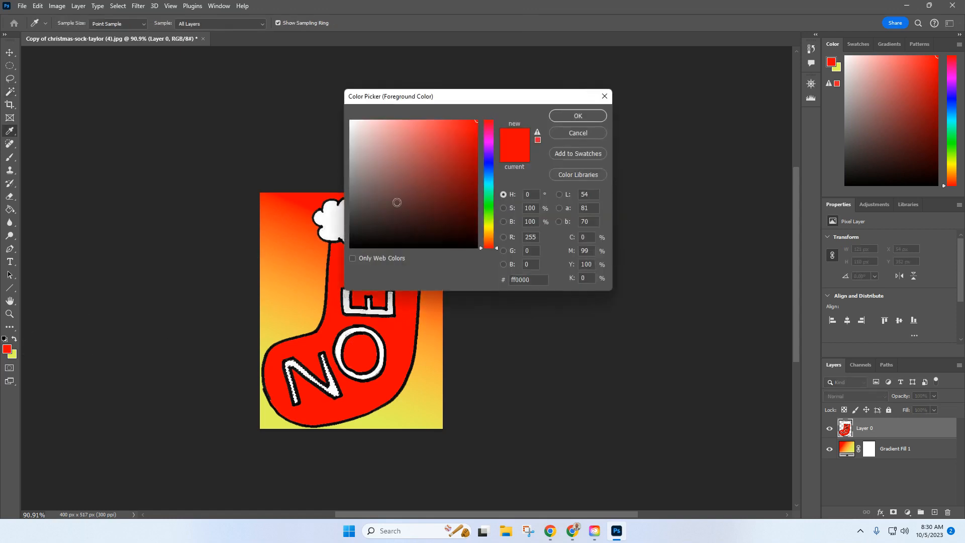
pyautogui.click(421, 177)
pyautogui.moveTo(421, 177)
pyautogui.mouseDown()
pyautogui.moveTo(436, 171)
pyautogui.moveTo(454, 182)
pyautogui.moveTo(463, 135)
pyautogui.mouseUp()
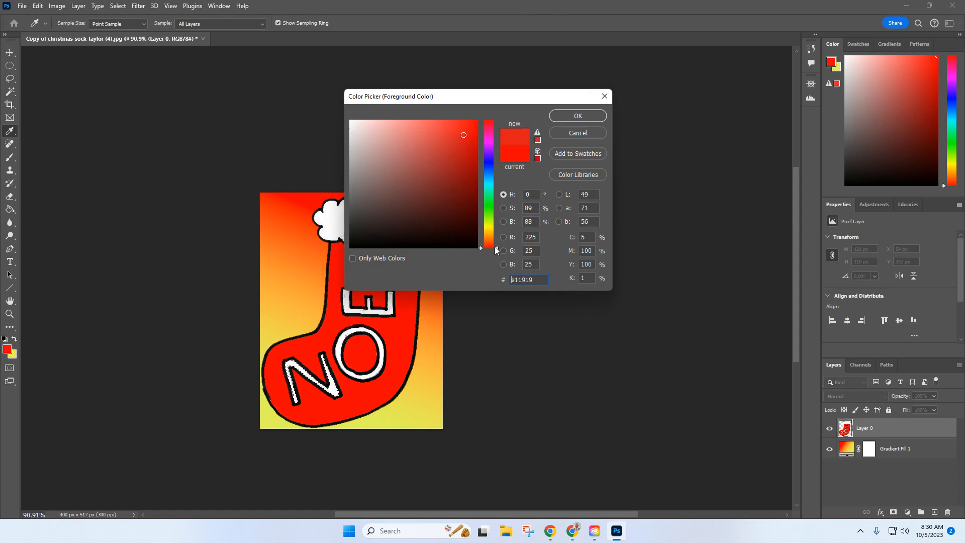
pyautogui.click(494, 243)
pyautogui.moveTo(496, 244); pyautogui.dragTo(491, 169)
pyautogui.click(571, 114)
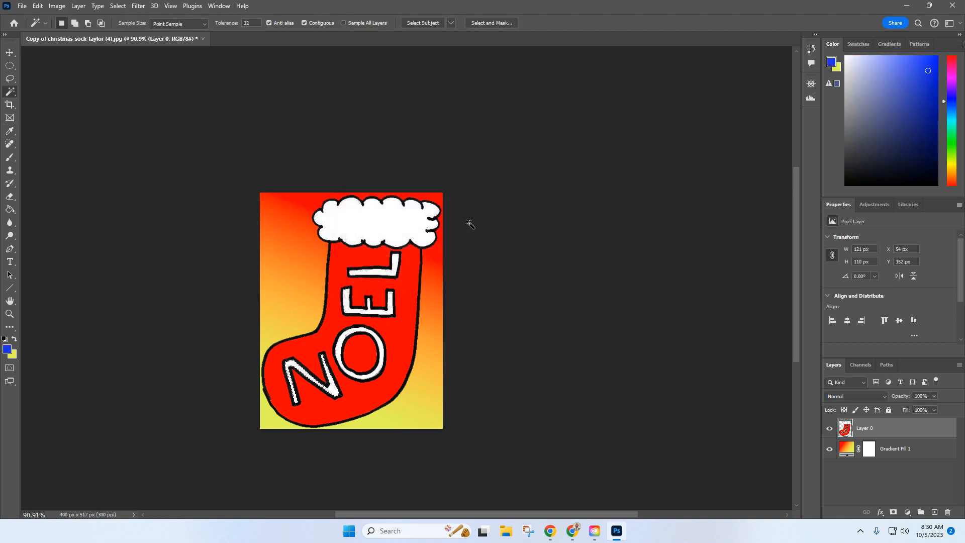
# Fill the selected letter N with the blue foreground color using the Paint Bucket, and clear the selection.
pyautogui.click(9, 209)
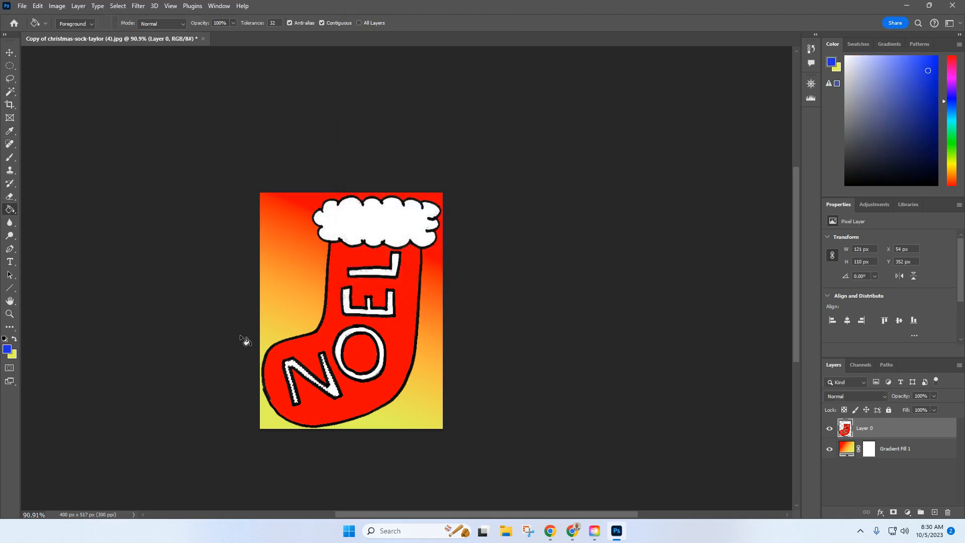
pyautogui.click(319, 388)
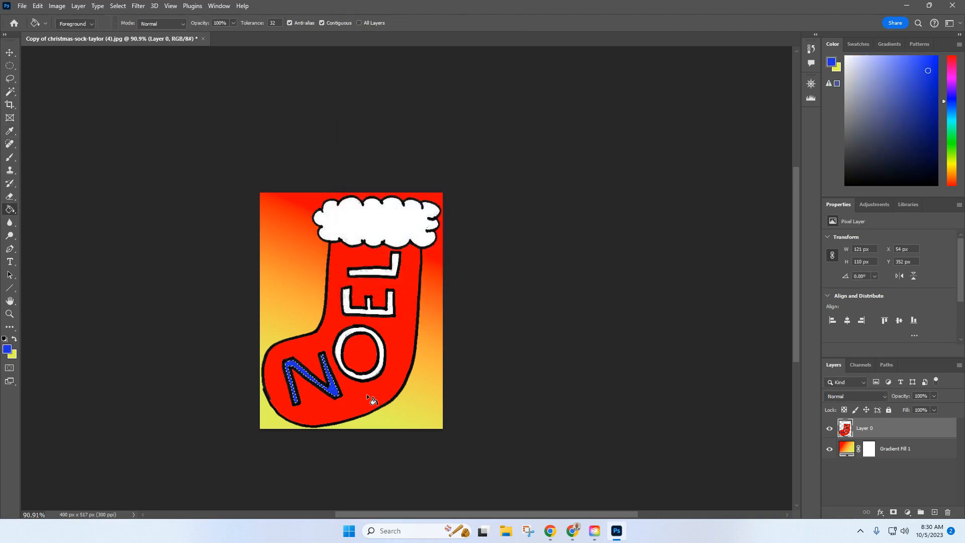
pyautogui.click(118, 6)
pyautogui.click(132, 28)
# Export the colored stocking as a PNG named sock in the Downloads folder.
pyautogui.click(22, 10)
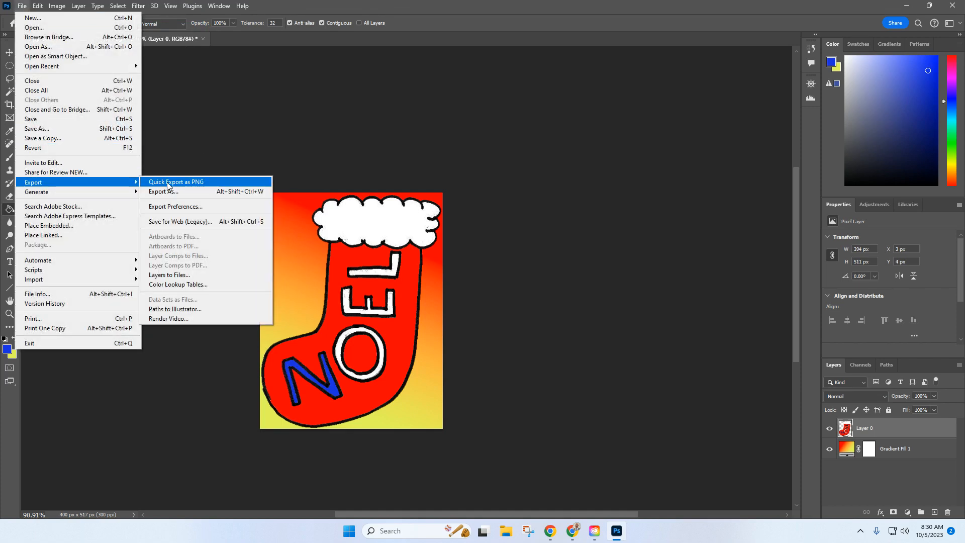
pyautogui.click(167, 182)
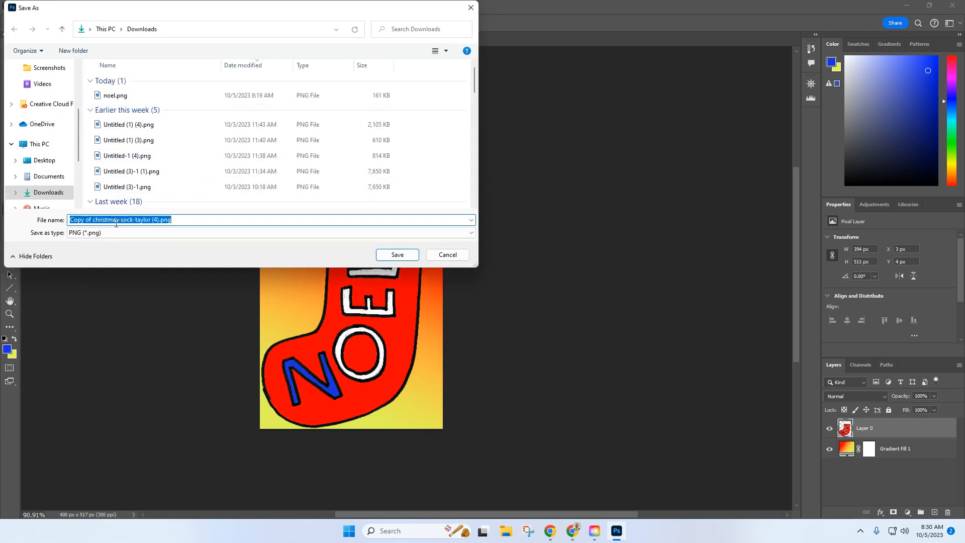
pyautogui.write('n')
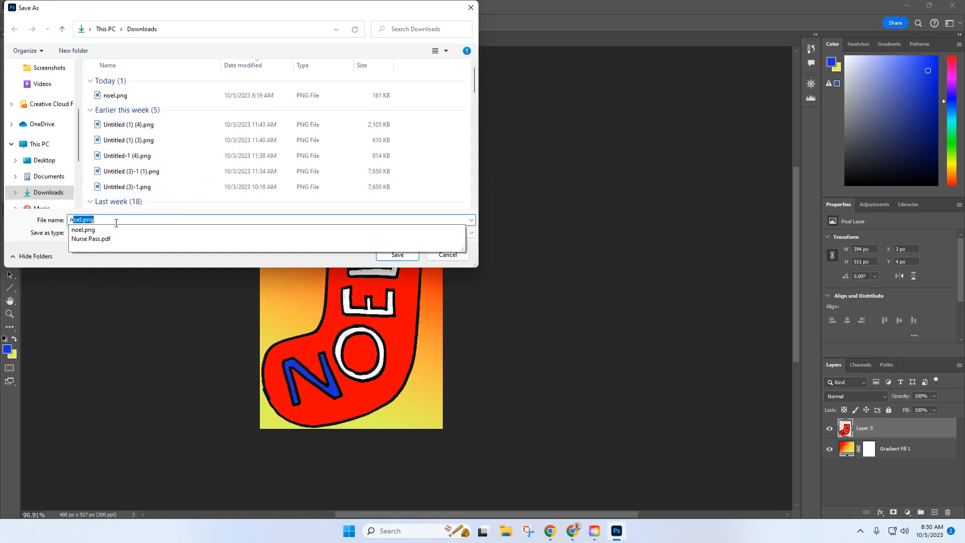
pyautogui.press('BackSpace')
pyautogui.press('BackSpace')
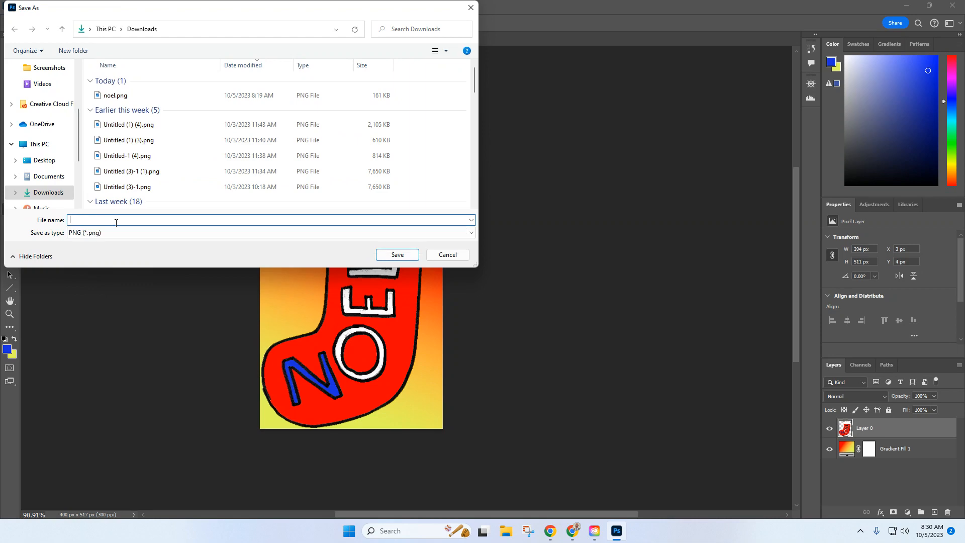
pyautogui.write('sock')
pyautogui.click(397, 255)
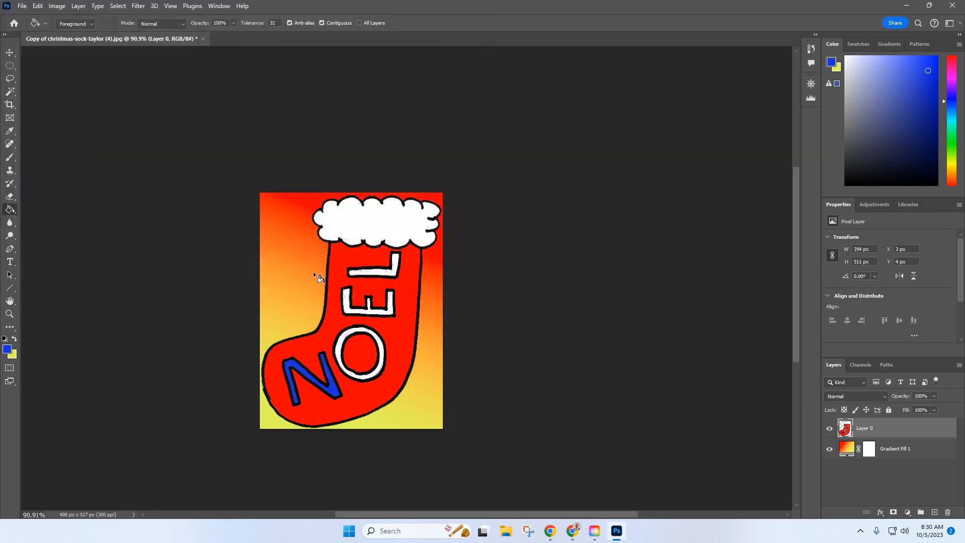
# Switch to Chrome, close the Google Drive instructions page, and open the blank second slide of the Coloring Pages presentation.
pyautogui.click(572, 531)
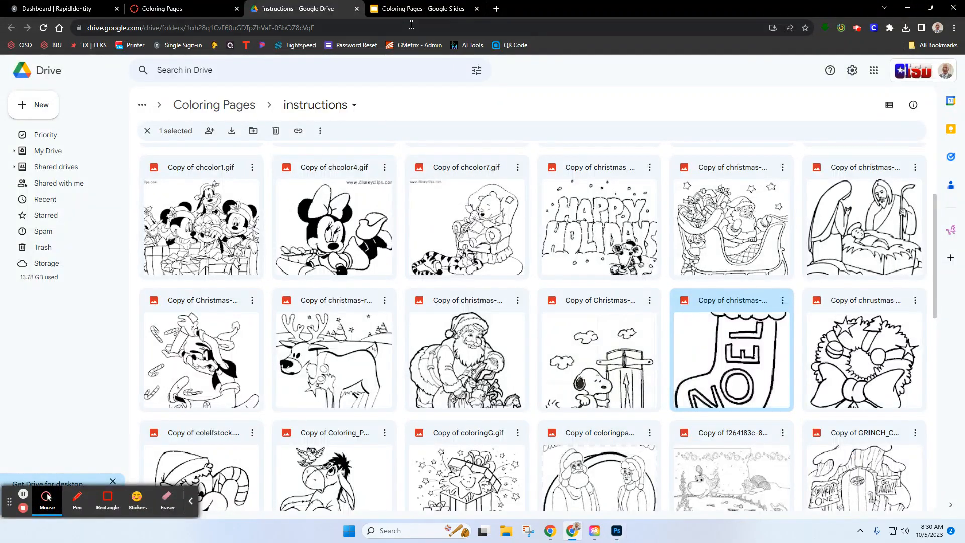
pyautogui.click(357, 10)
pyautogui.click(299, 12)
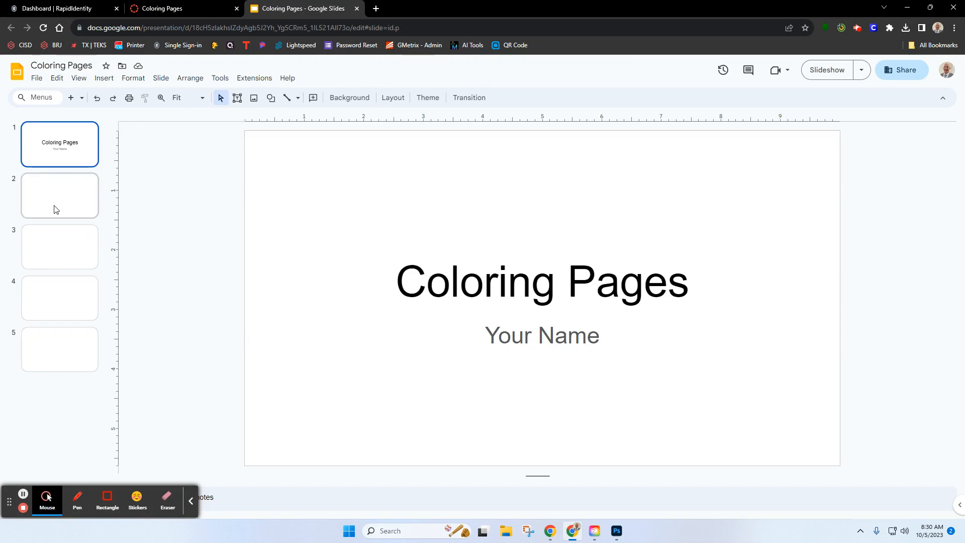
pyautogui.click(67, 204)
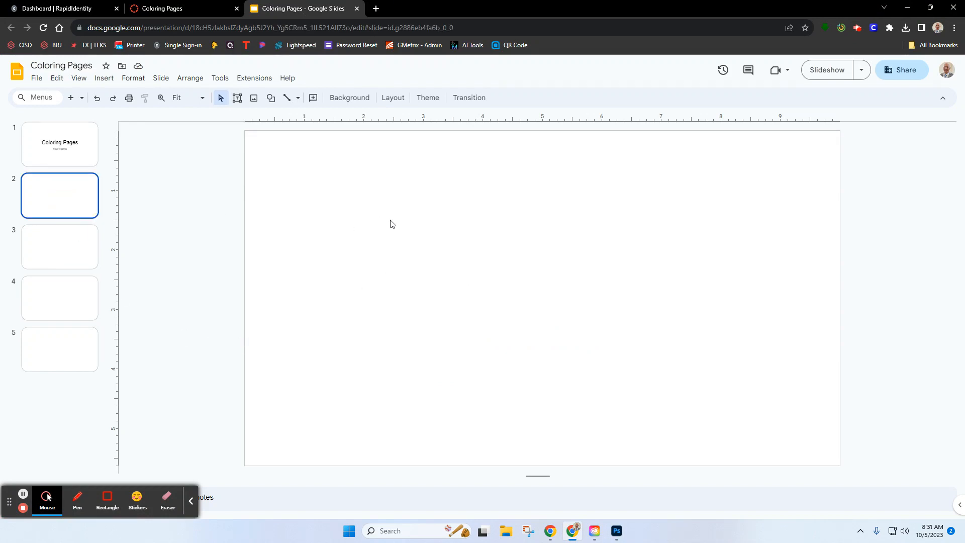
# Insert sock.png from the Downloads folder on slide 2 and move the image toward the slide's center.
pyautogui.click(253, 102)
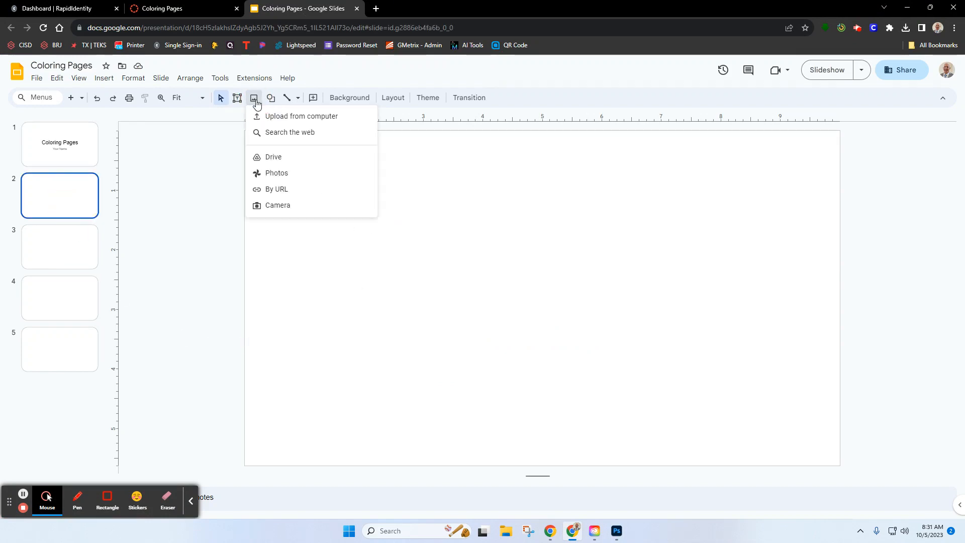
pyautogui.click(282, 115)
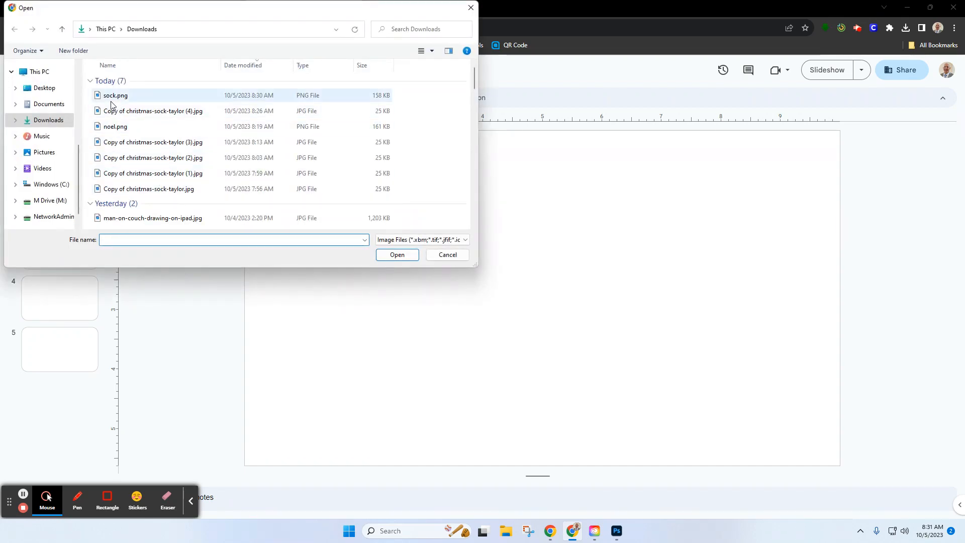
pyautogui.click(107, 99)
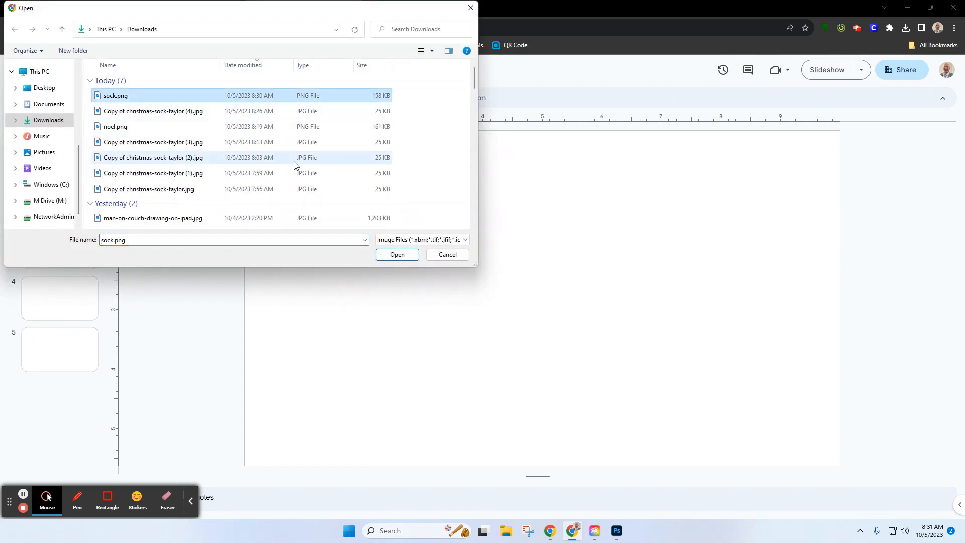
pyautogui.click(397, 255)
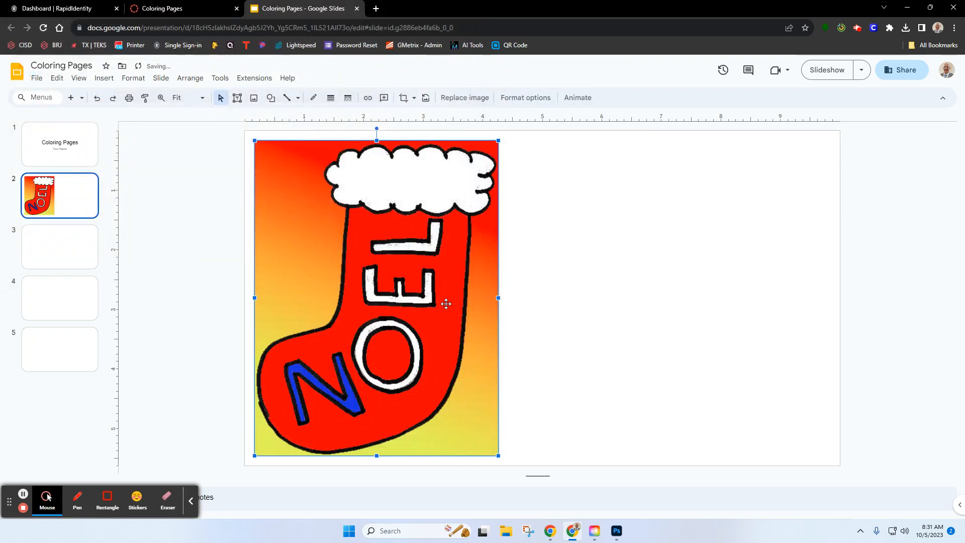
pyautogui.moveTo(442, 315); pyautogui.dragTo(545, 311)
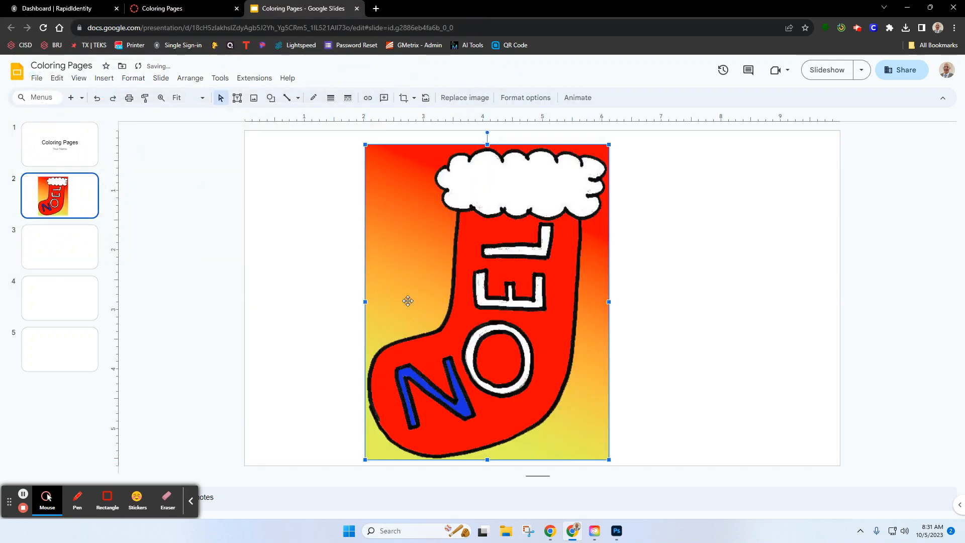
# View the title slide, and go to the Google Assignments section of the Coloring Pages assignment in Canvas.
pyautogui.click(60, 146)
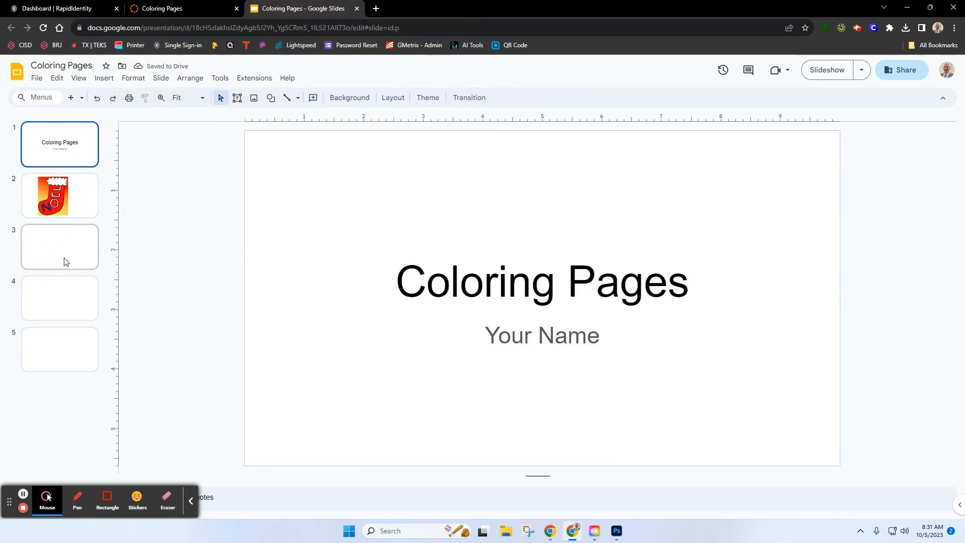
pyautogui.click(186, 8)
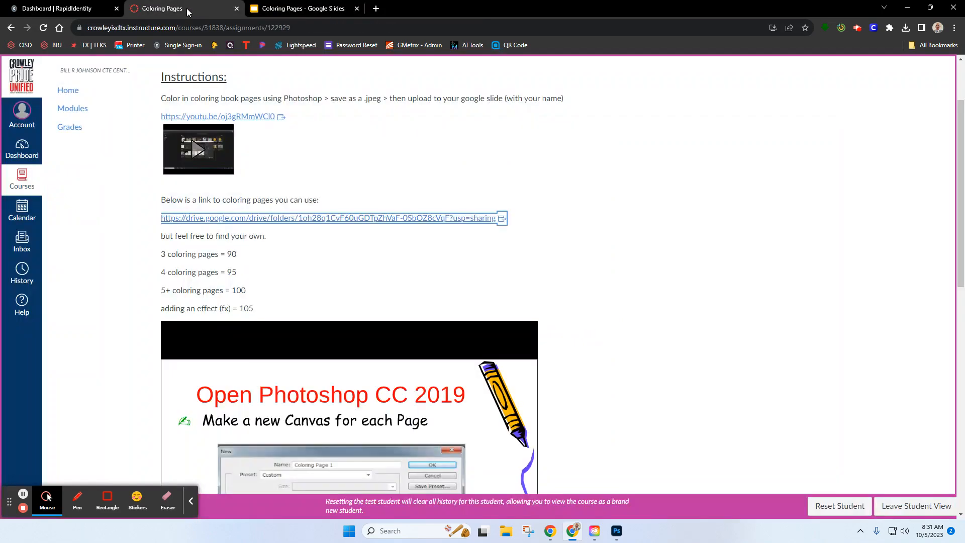
pyautogui.scroll(-10, 646, 240)
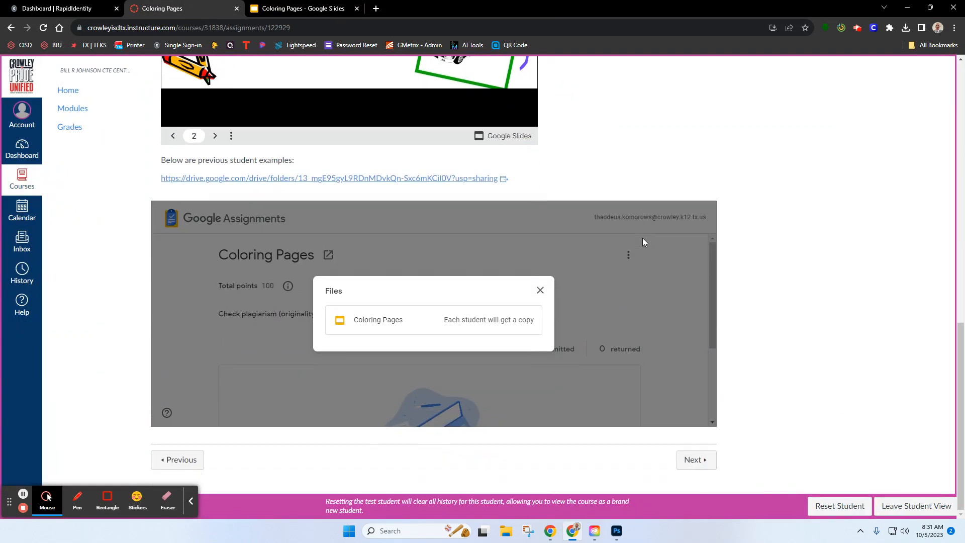